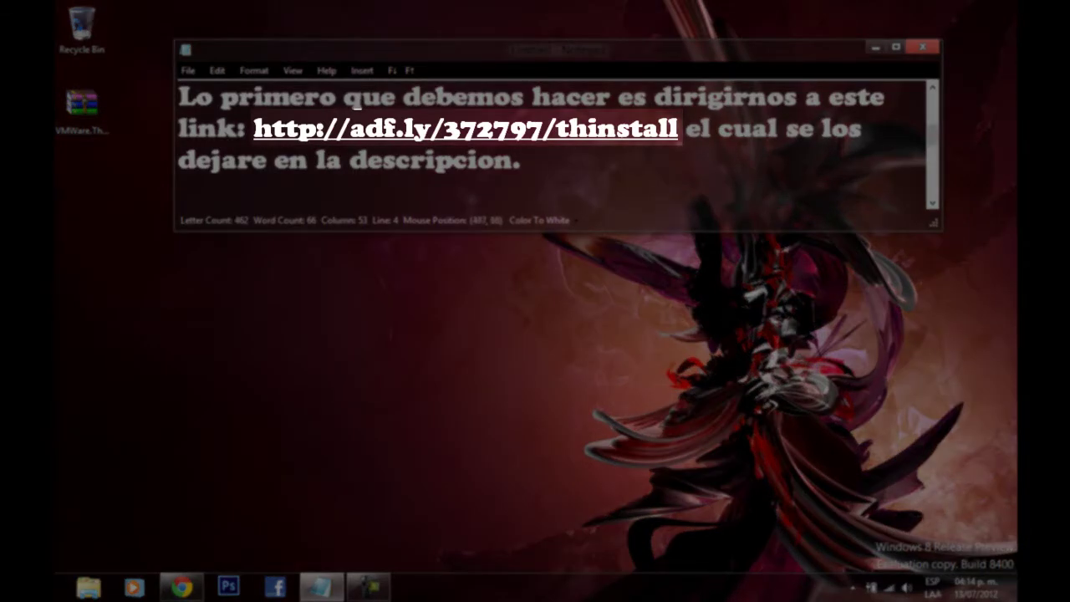
Step: Follow the adf.ly/372797/thinstall link, skip the advertisement and choose the free download of the VMWare ThinApp archive
{"action": "left_click", "coordinate": [542, 132]}
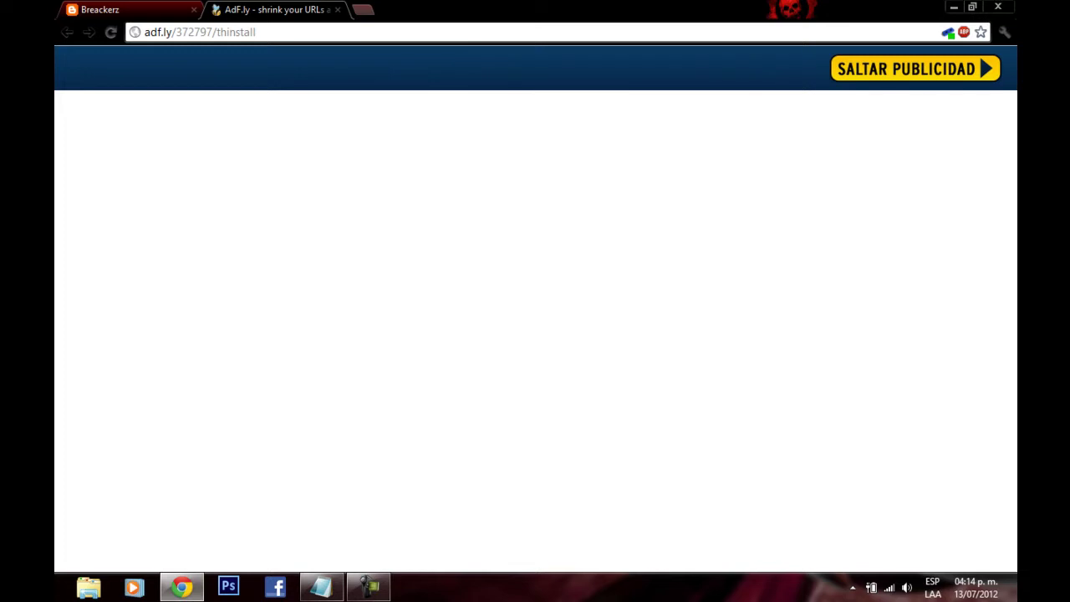
{"action": "left_click", "coordinate": [915, 68]}
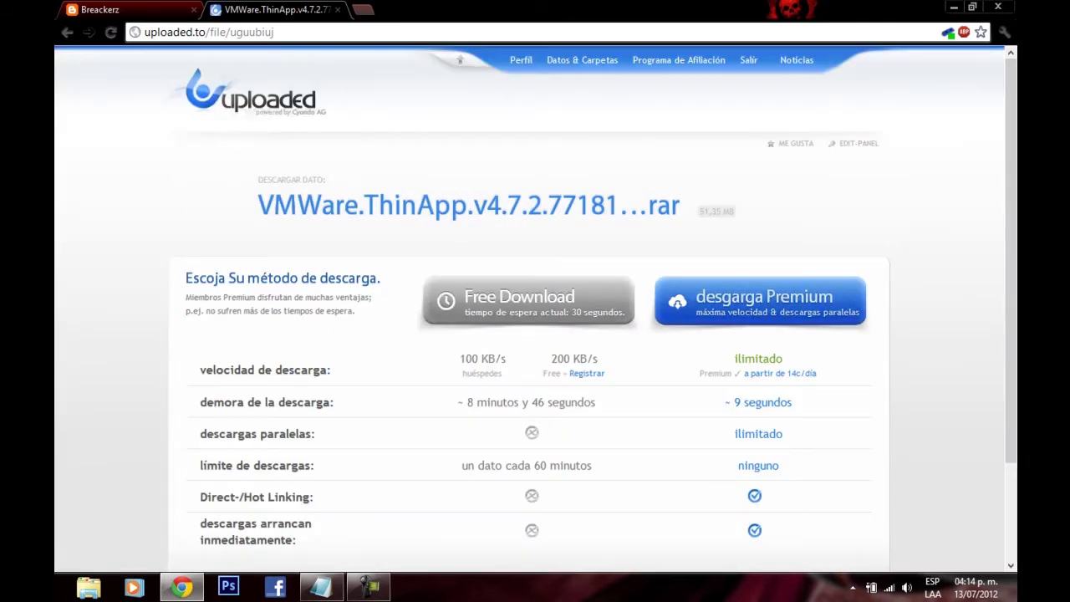
{"action": "left_click", "coordinate": [529, 302]}
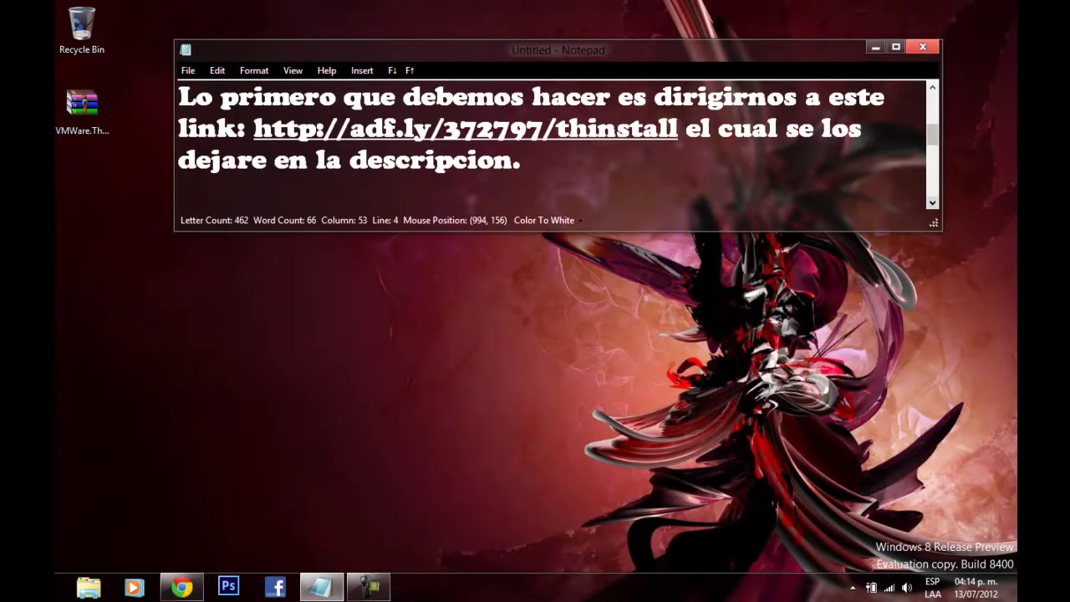
Step: Extract the VMWare ThinApp v4.7.2 archive directly onto the desktop
{"action": "scroll", "coordinate": [558, 143], "scroll_direction": "down", "scroll_amount": 2}
{"action": "scroll", "coordinate": [552, 142], "scroll_direction": "down", "scroll_amount": 1}
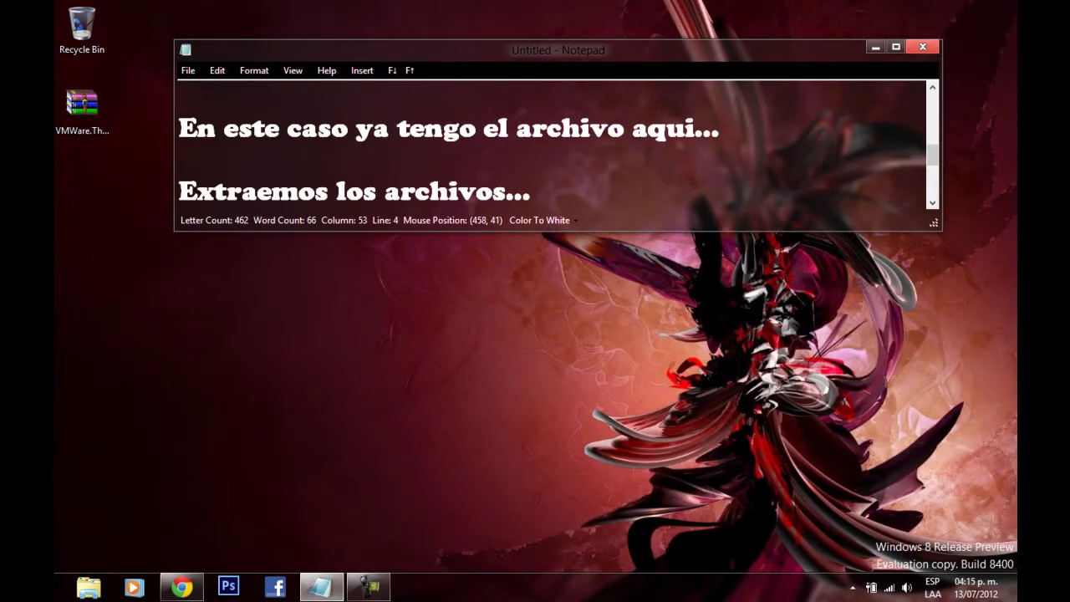
{"action": "left_click", "coordinate": [82, 105]}
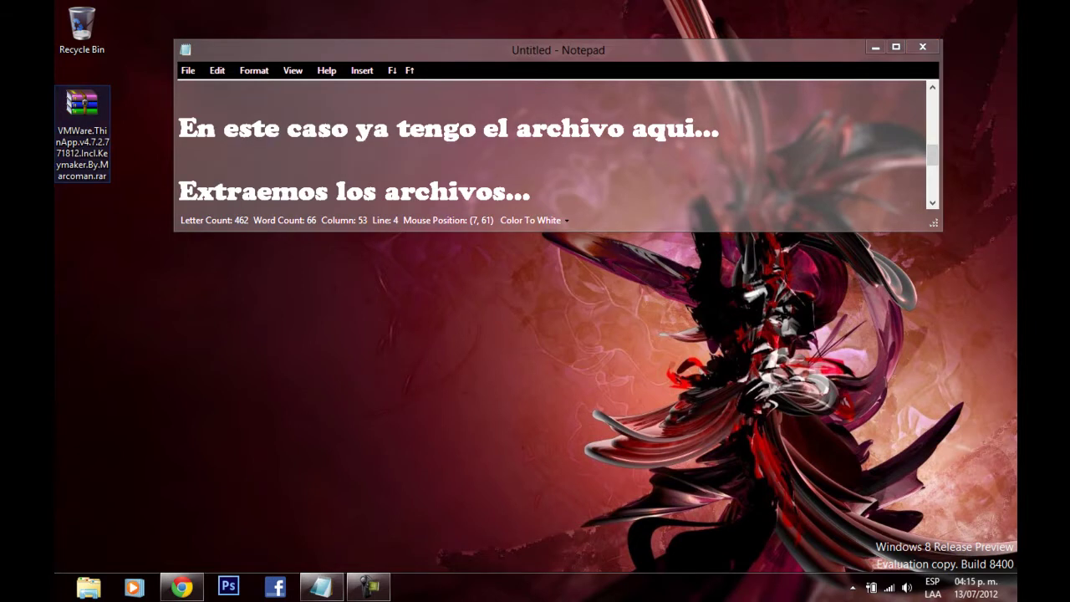
{"action": "left_click", "coordinate": [722, 128]}
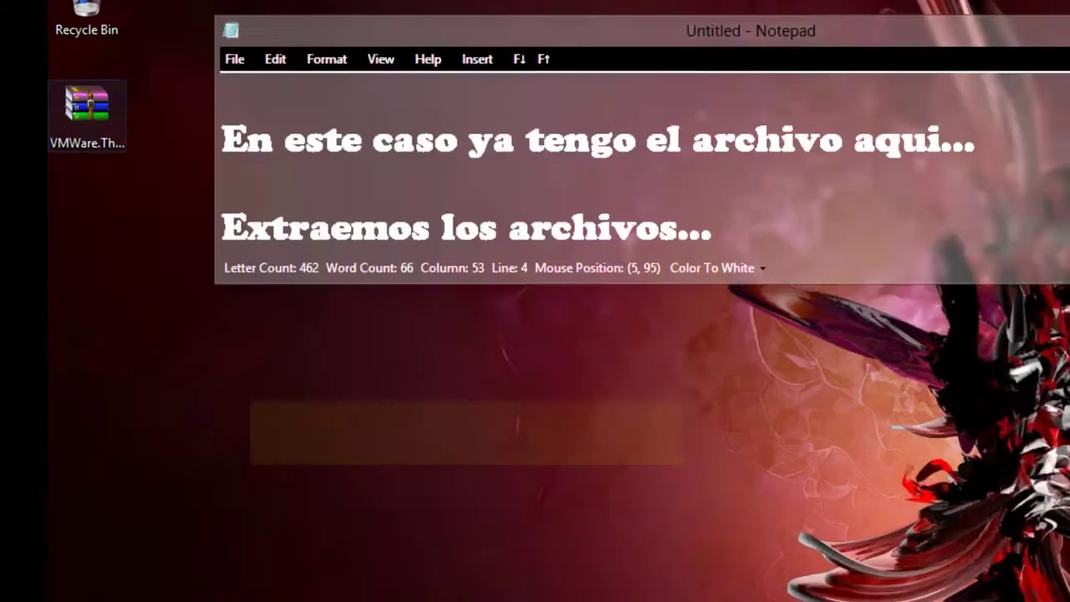
{"action": "right_click", "coordinate": [87, 104]}
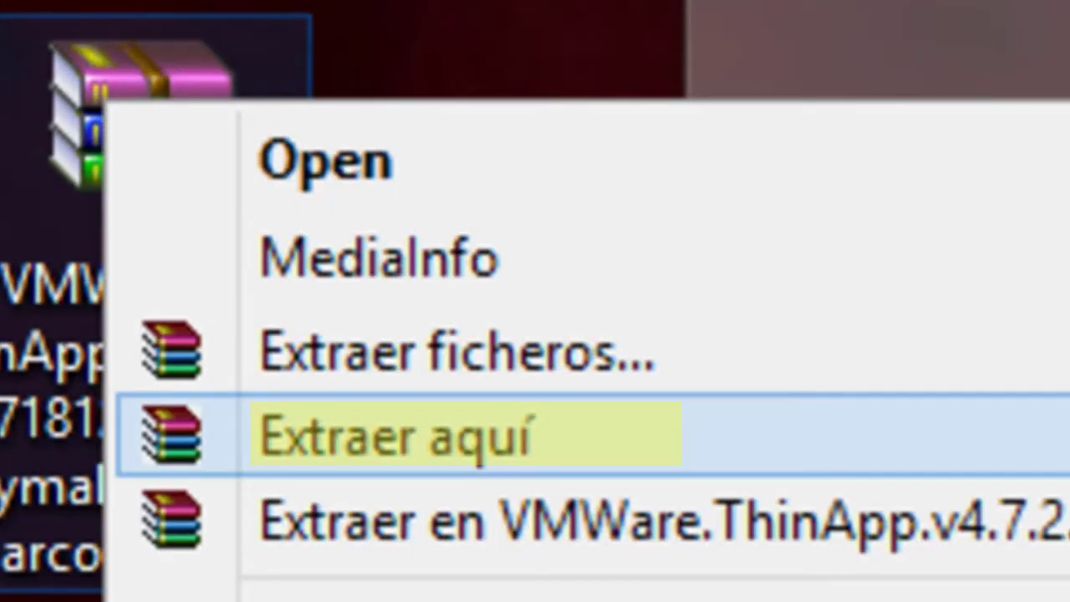
{"action": "left_click", "coordinate": [401, 435]}
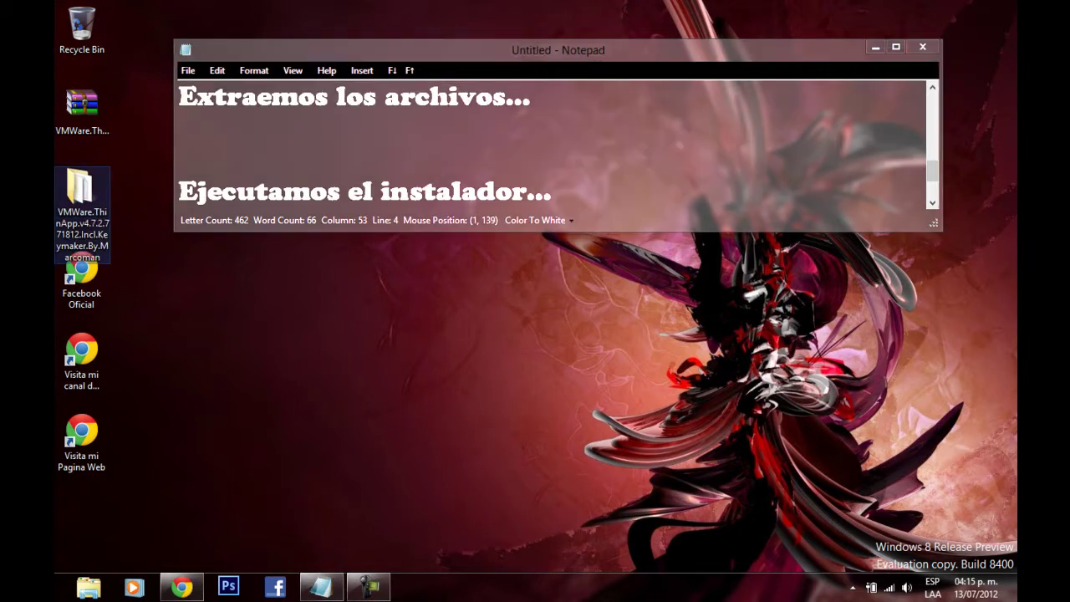
Step: Launch the VMware-ThinApp-Enterprise-4.7.2 installer from the extracted folder and allow it to make changes to the computer
{"action": "left_click", "coordinate": [87, 587]}
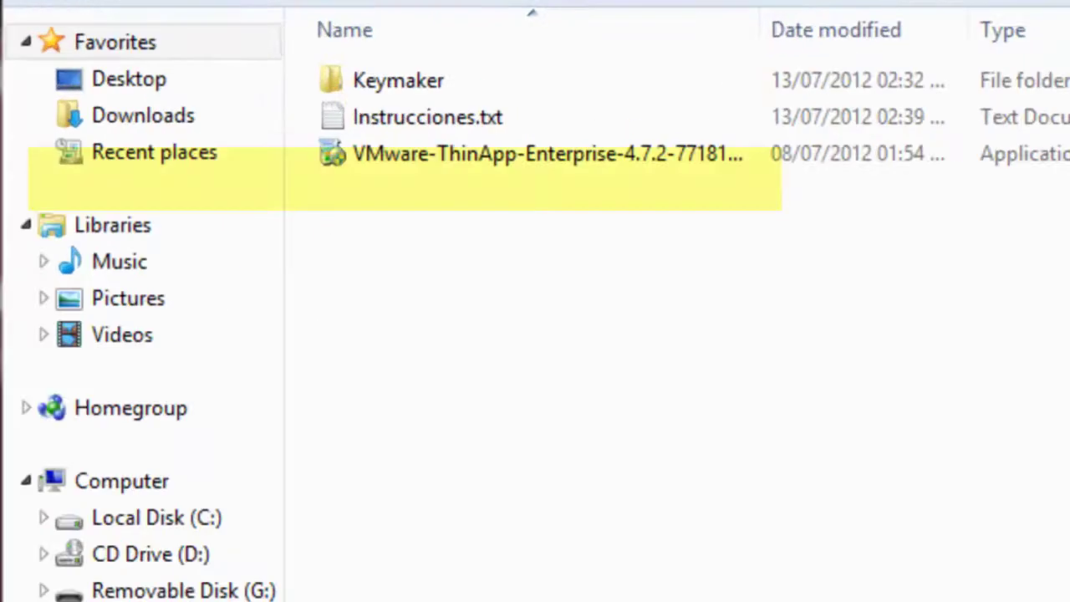
{"action": "left_click", "coordinate": [418, 180]}
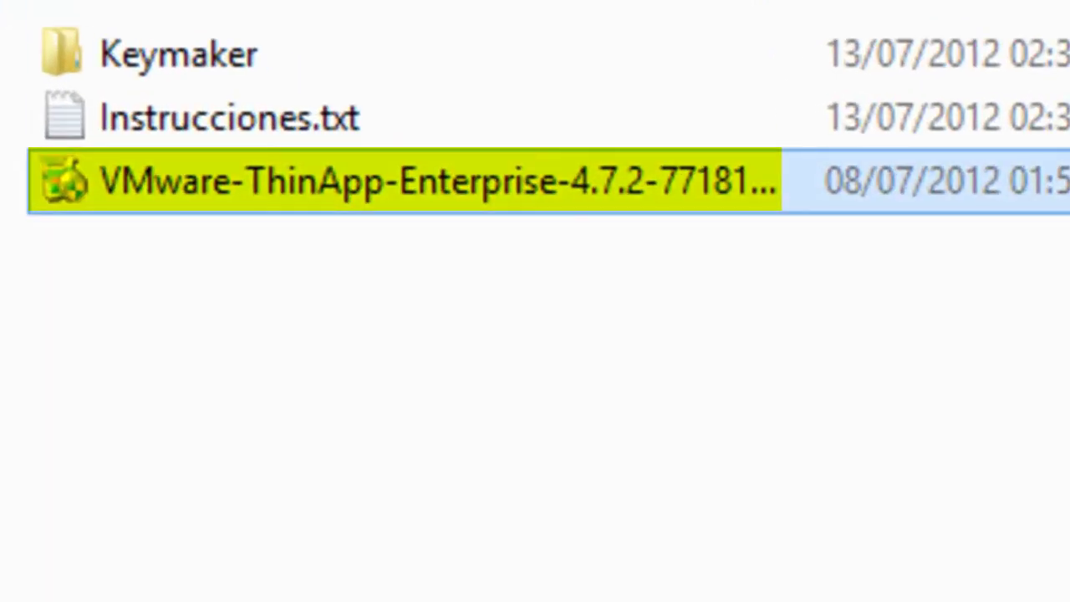
{"action": "key", "text": "Return"}
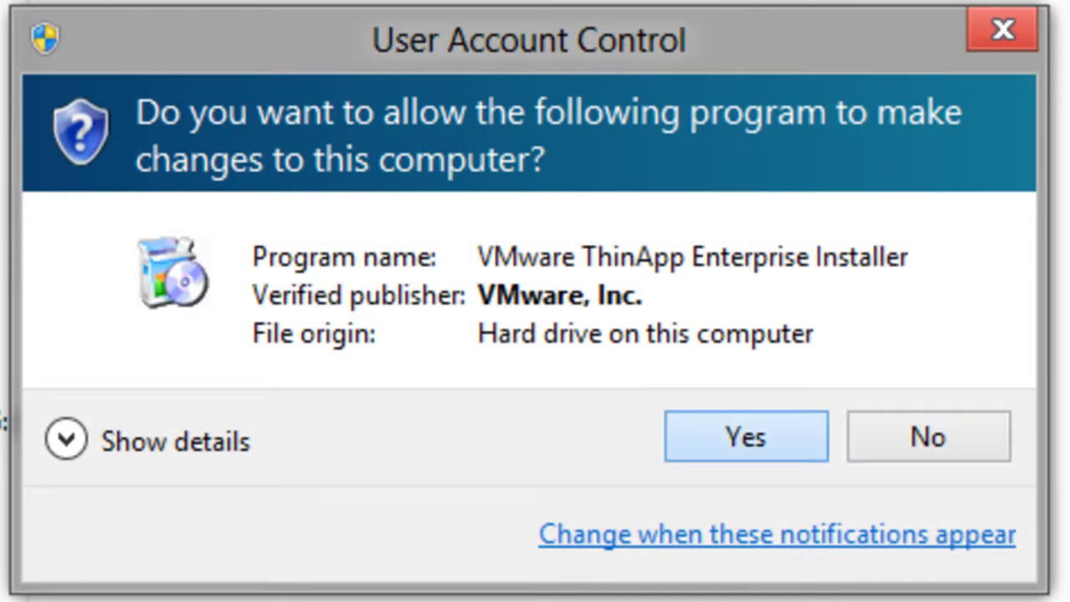
{"action": "left_click", "coordinate": [746, 436]}
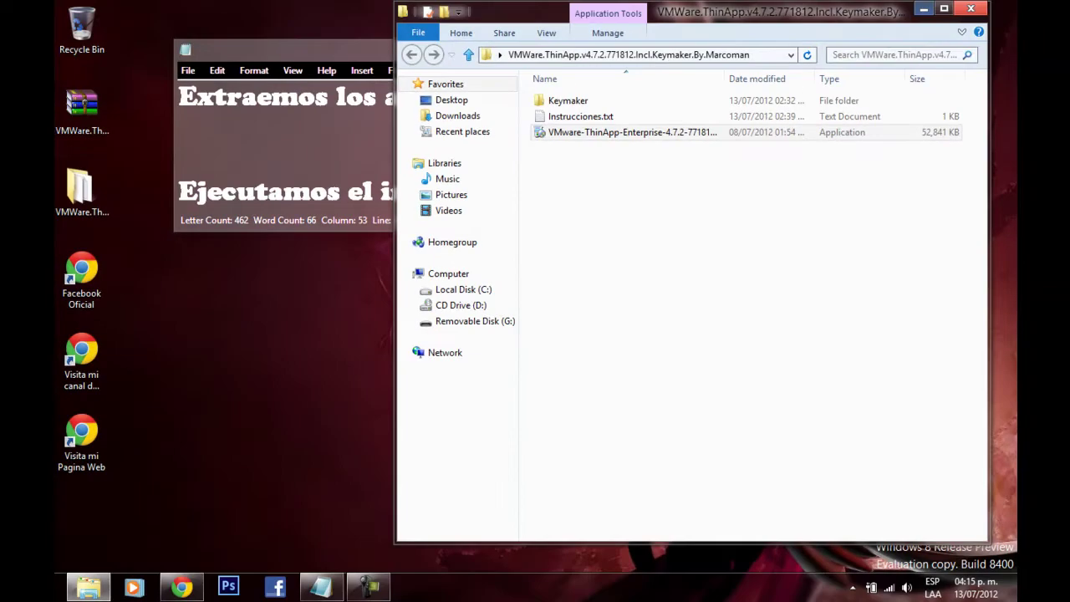
Step: Minimize the folder window, proceed past the installer's patent list and accept the terms of the license agreement
{"action": "left_click", "coordinate": [924, 9]}
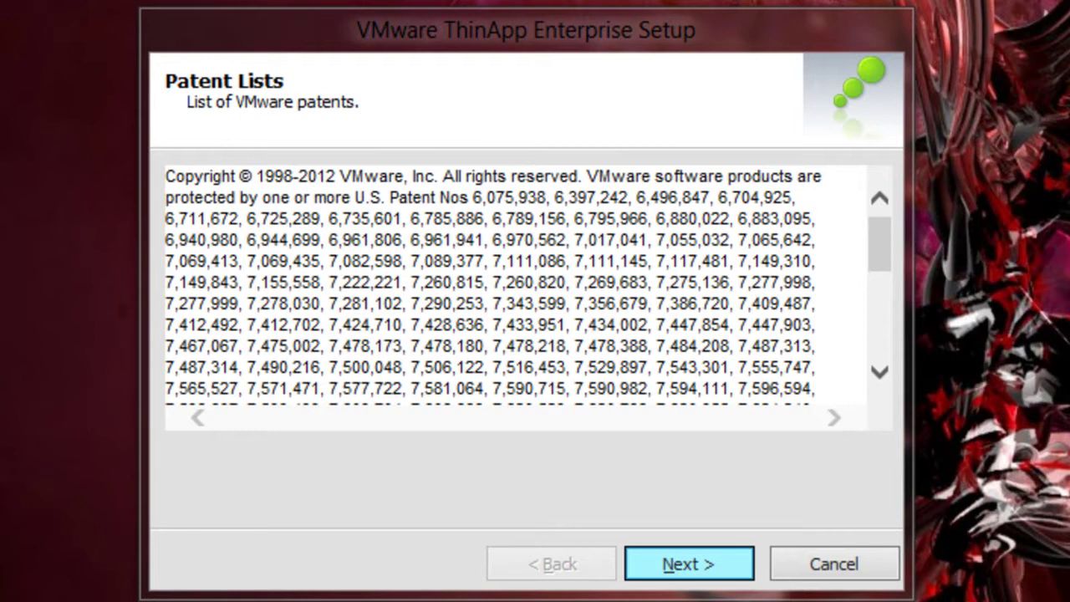
{"action": "left_click", "coordinate": [689, 563]}
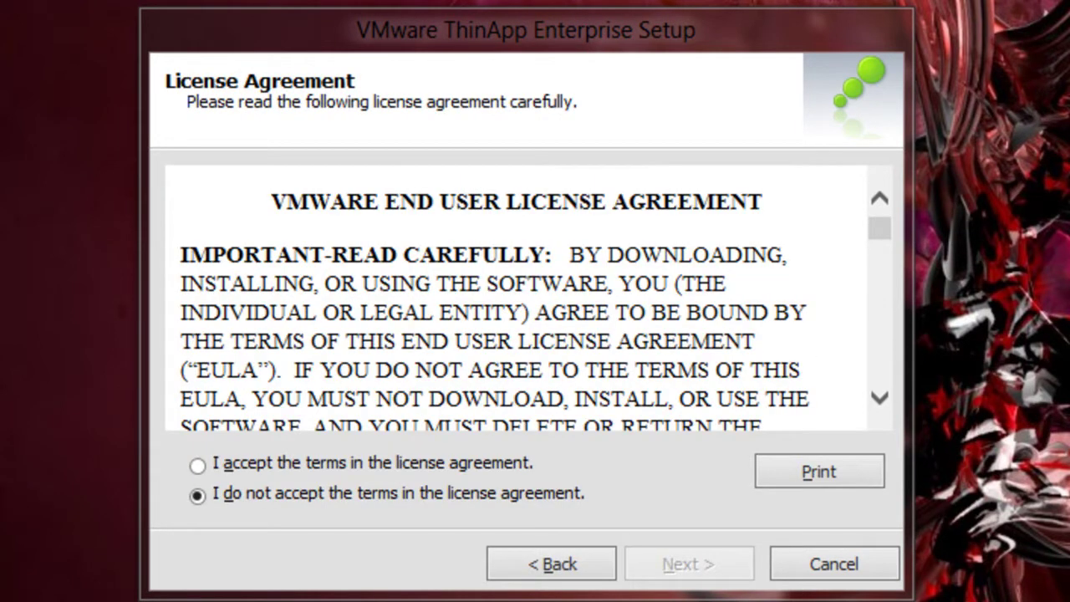
{"action": "left_click", "coordinate": [197, 466]}
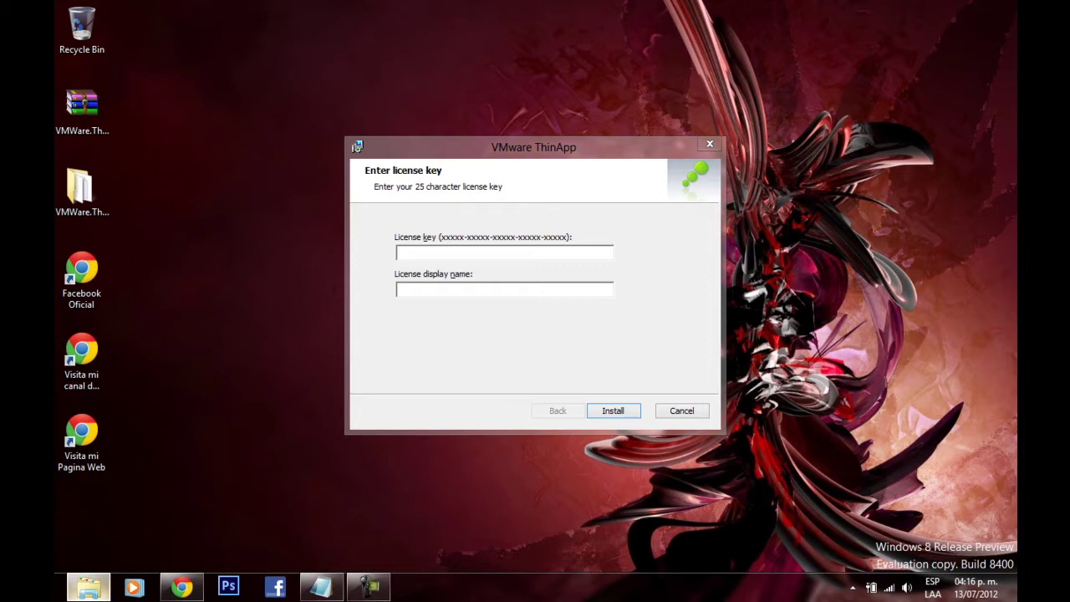
Step: Open the Keymaker folder inside the extracted files and run keymaker.exe
{"action": "left_click", "coordinate": [89, 587]}
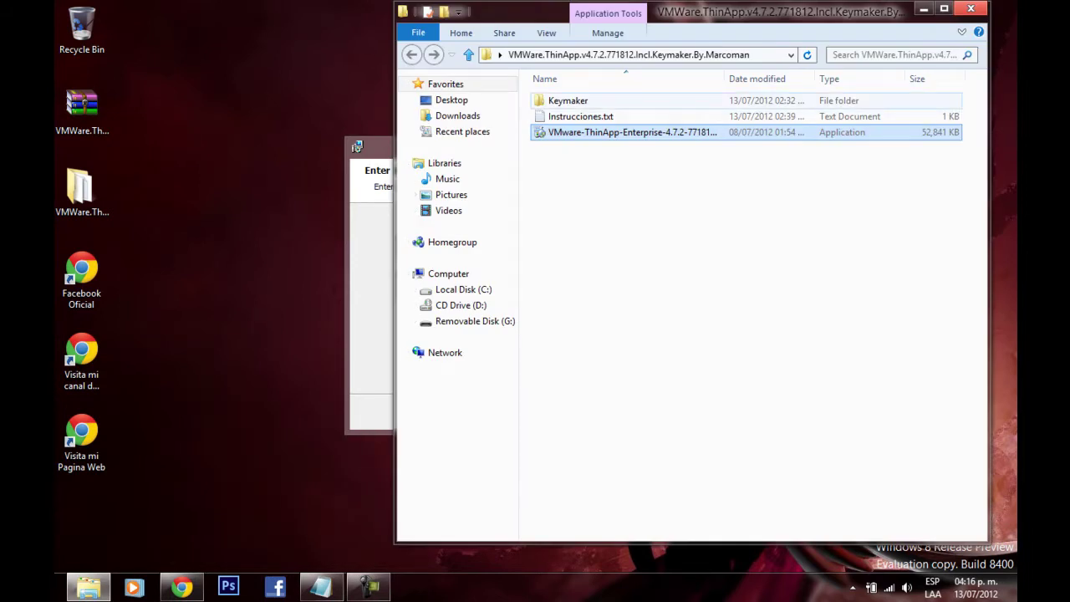
{"action": "double_click", "coordinate": [569, 100]}
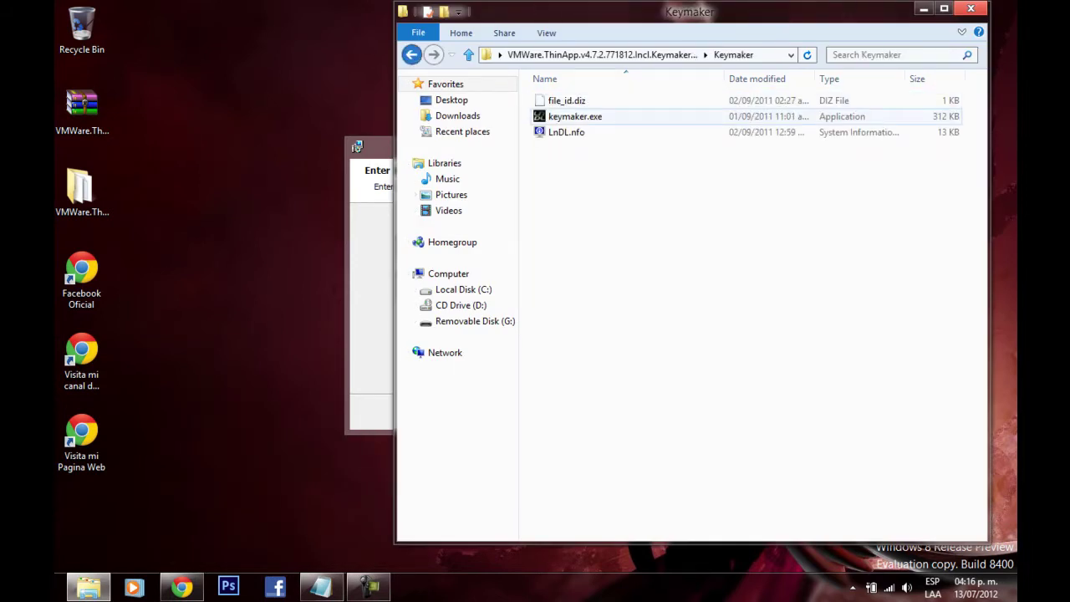
{"action": "left_click", "coordinate": [575, 117]}
{"action": "key", "text": "Return"}
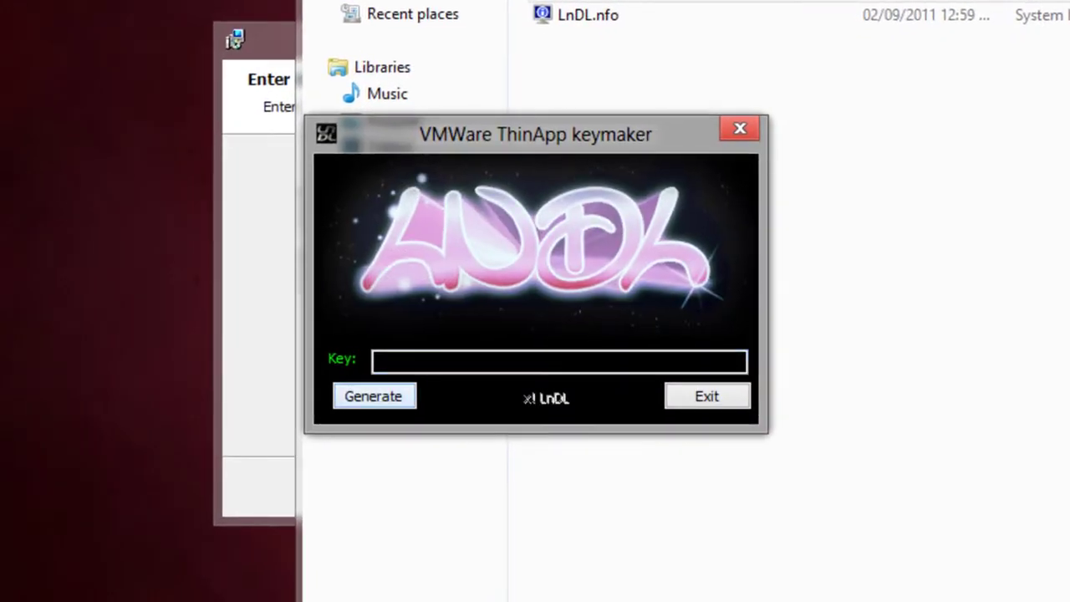
Step: Generate a license key in the keymaker, copy it to the clipboard and exit the keymaker
{"action": "left_click", "coordinate": [374, 396]}
{"action": "left_click", "coordinate": [374, 397]}
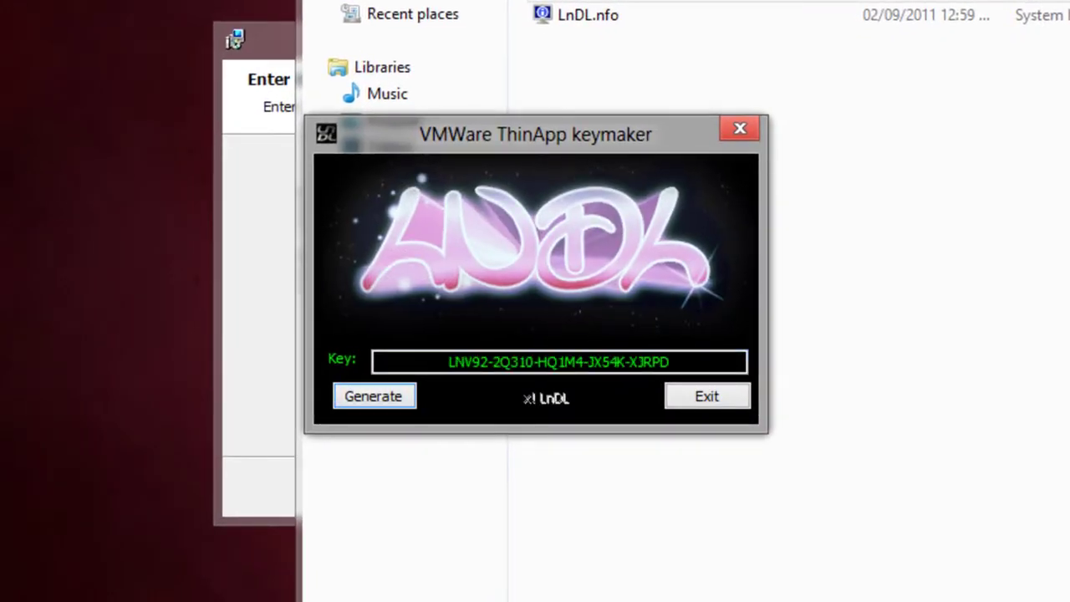
{"action": "left_click", "coordinate": [672, 362]}
{"action": "key", "text": "shift+Home"}
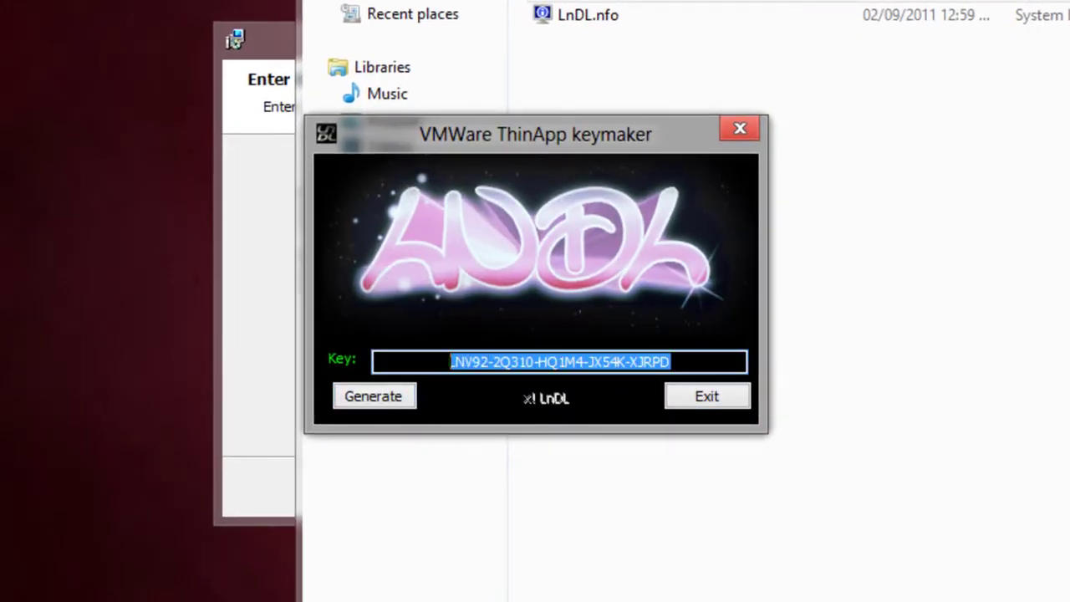
{"action": "right_click", "coordinate": [516, 359]}
{"action": "left_click", "coordinate": [569, 442]}
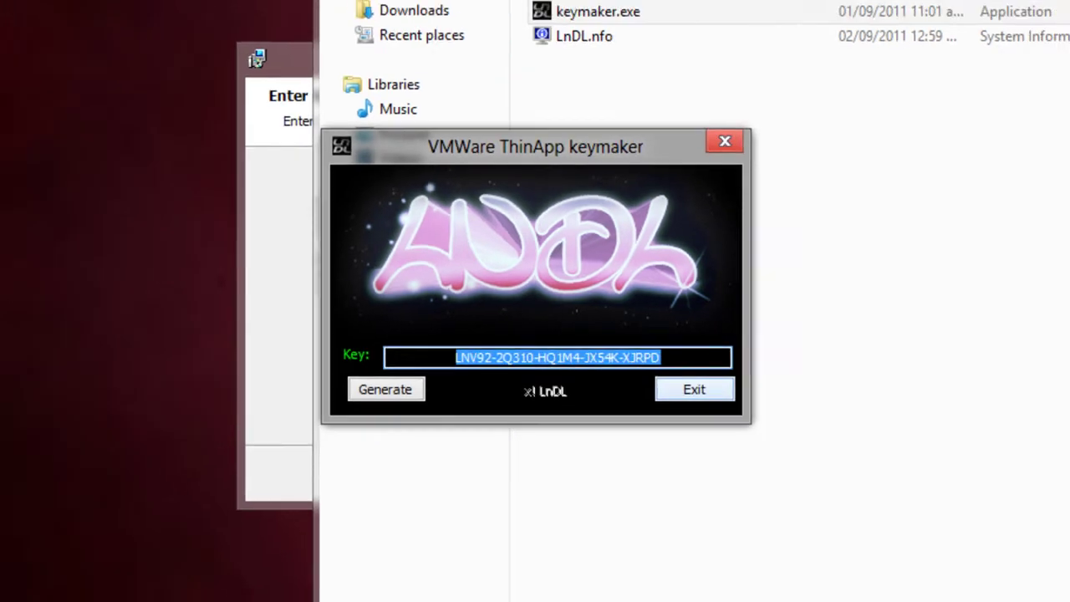
{"action": "left_click", "coordinate": [695, 389]}
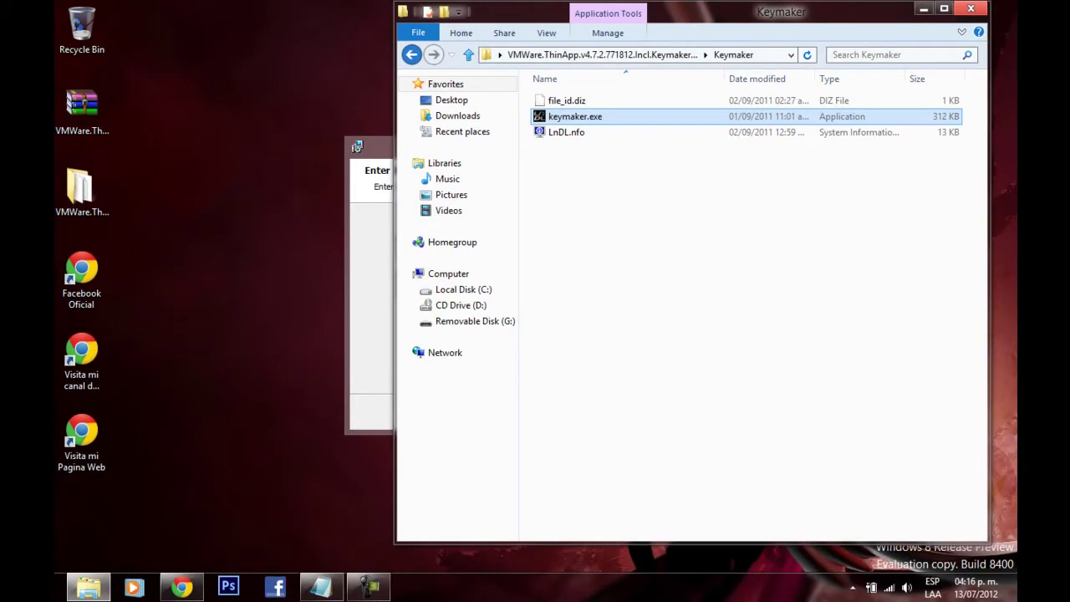
{"action": "left_click", "coordinate": [924, 8]}
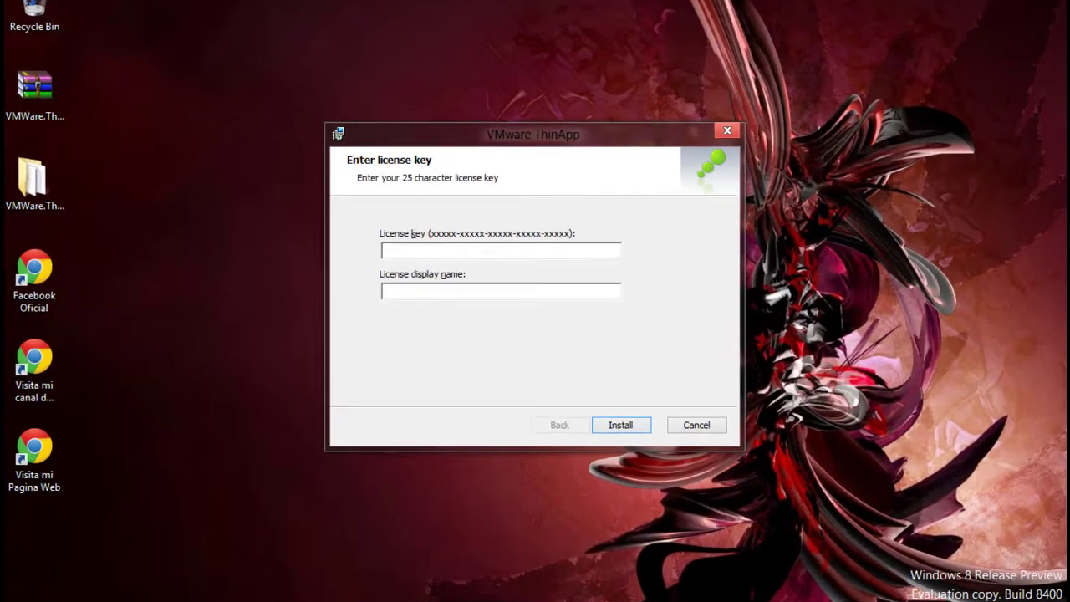
{"action": "key", "text": "ctrl+v"}
{"action": "key", "text": "Tab"}
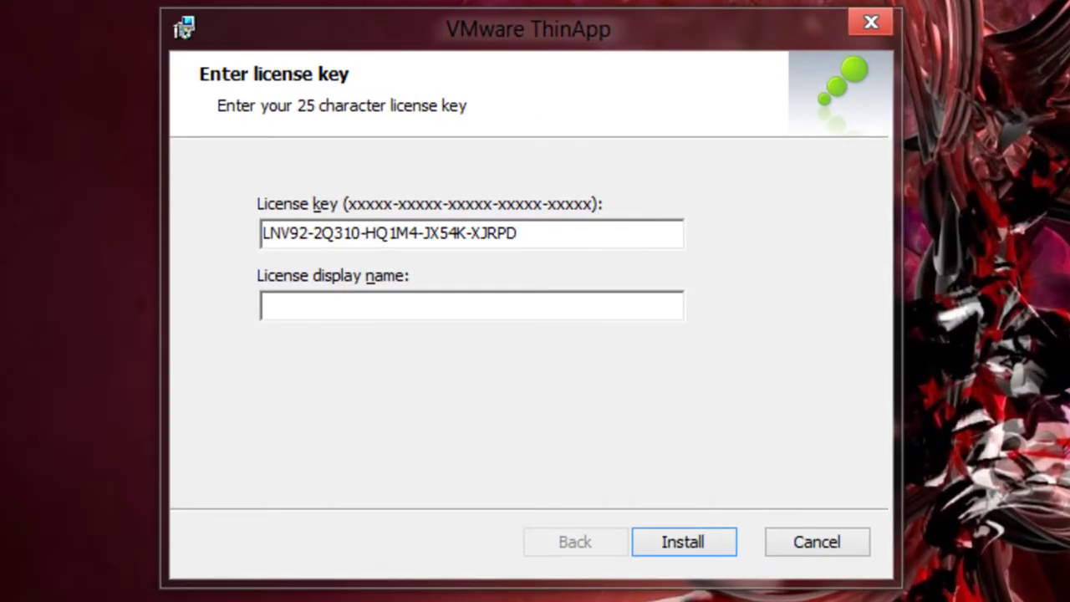
{"action": "type", "text": "www.breackerz.blogspot.mx"}
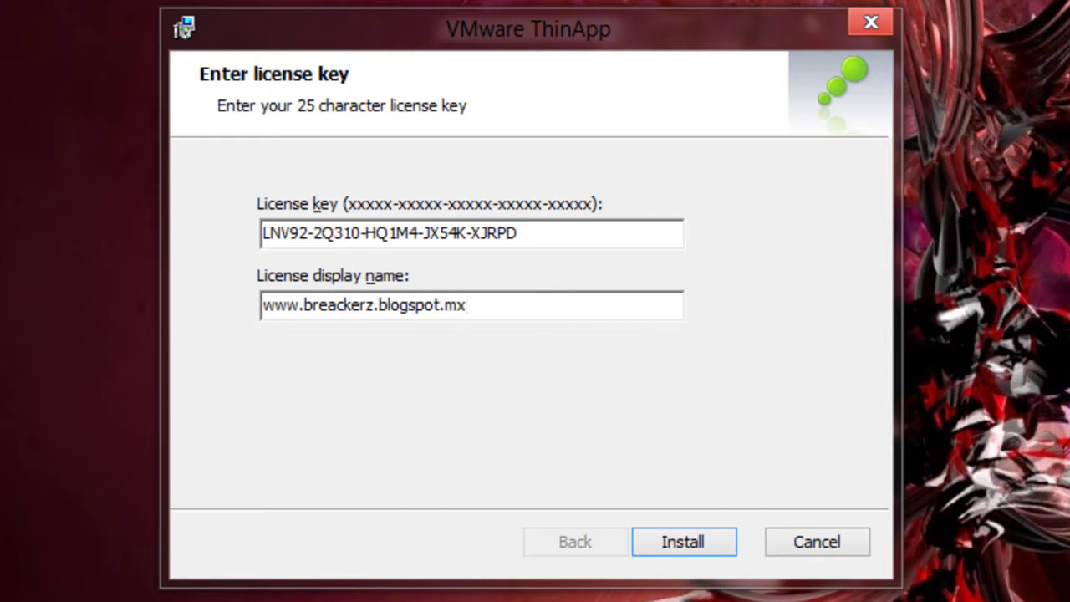
{"action": "key", "text": "Return"}
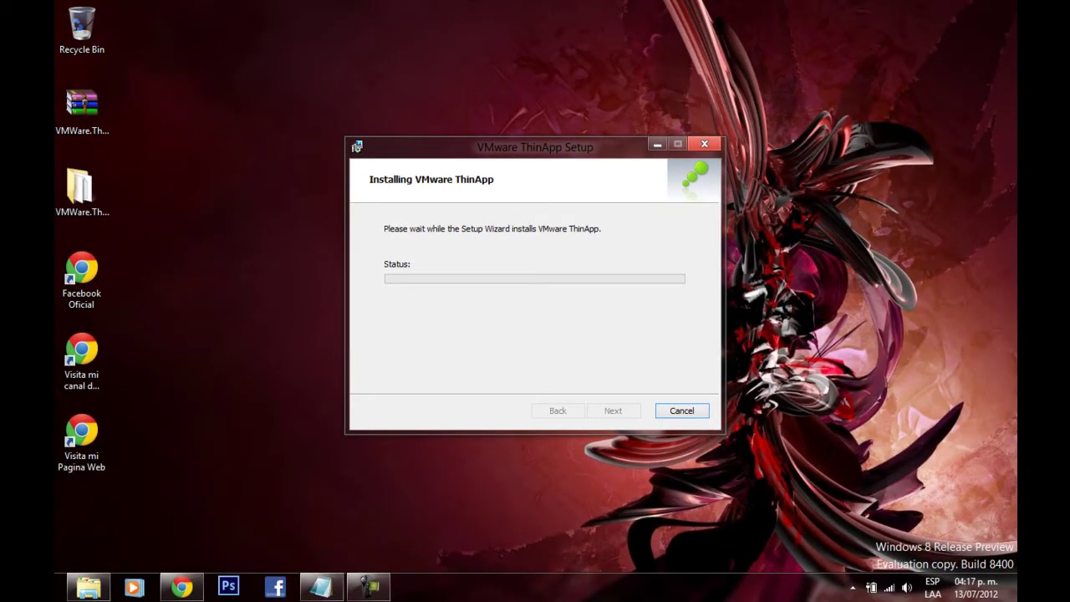
Step: In Notepad, replace the note "Si gustan abrimos el KeyGen..." with "Pausare un momento el video en lo que termina de instalar..."
{"action": "left_click", "coordinate": [322, 587]}
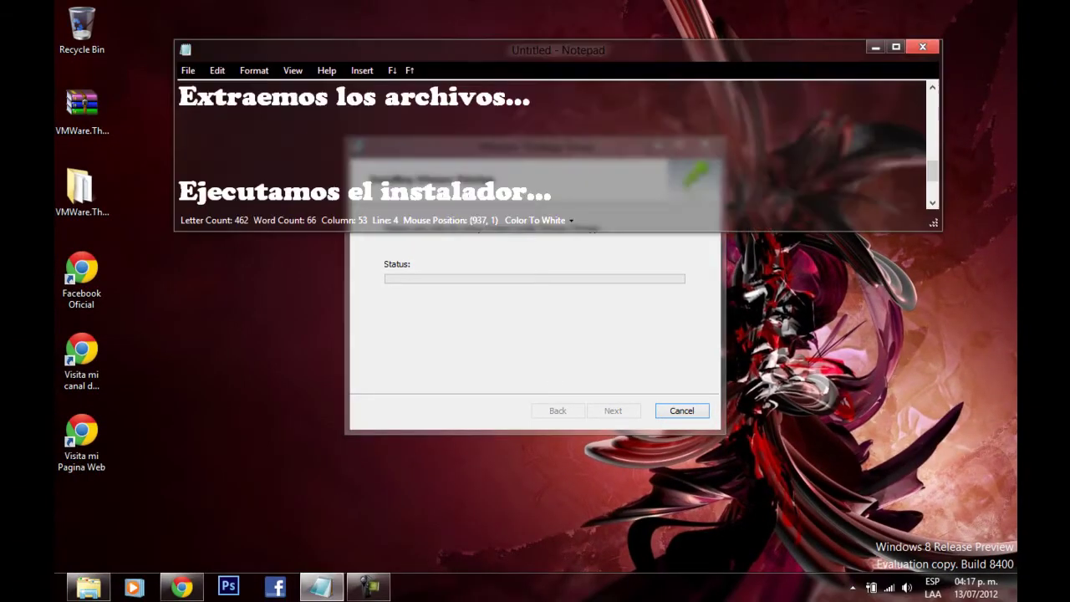
{"action": "left_click_drag", "start_coordinate": [828, 50], "coordinate": [825, 23]}
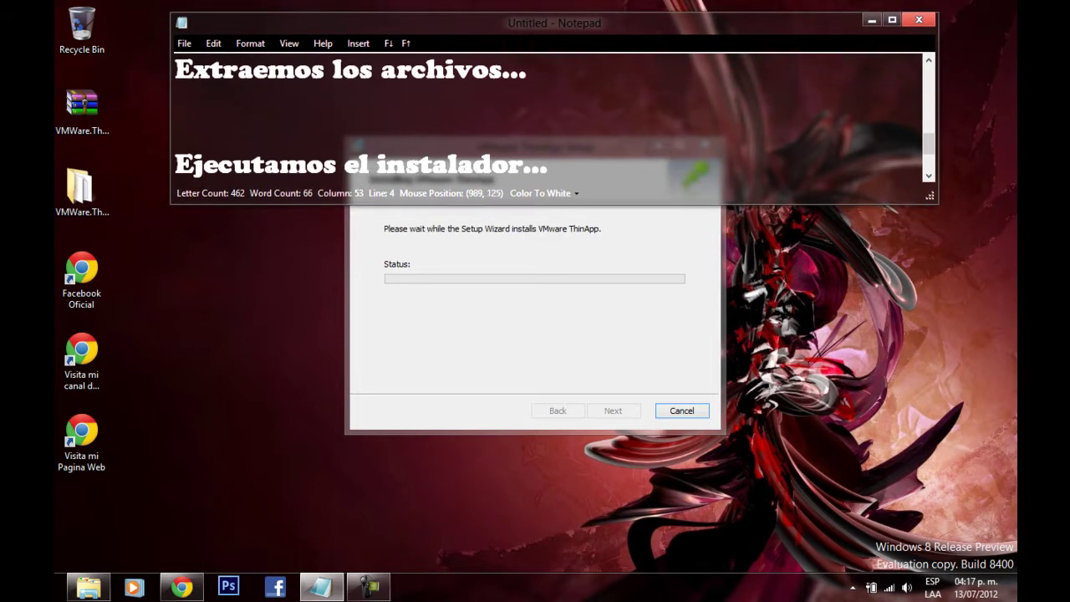
{"action": "scroll", "coordinate": [548, 117], "scroll_direction": "down", "scroll_amount": 1}
{"action": "scroll", "coordinate": [548, 117], "scroll_direction": "down", "scroll_amount": 2}
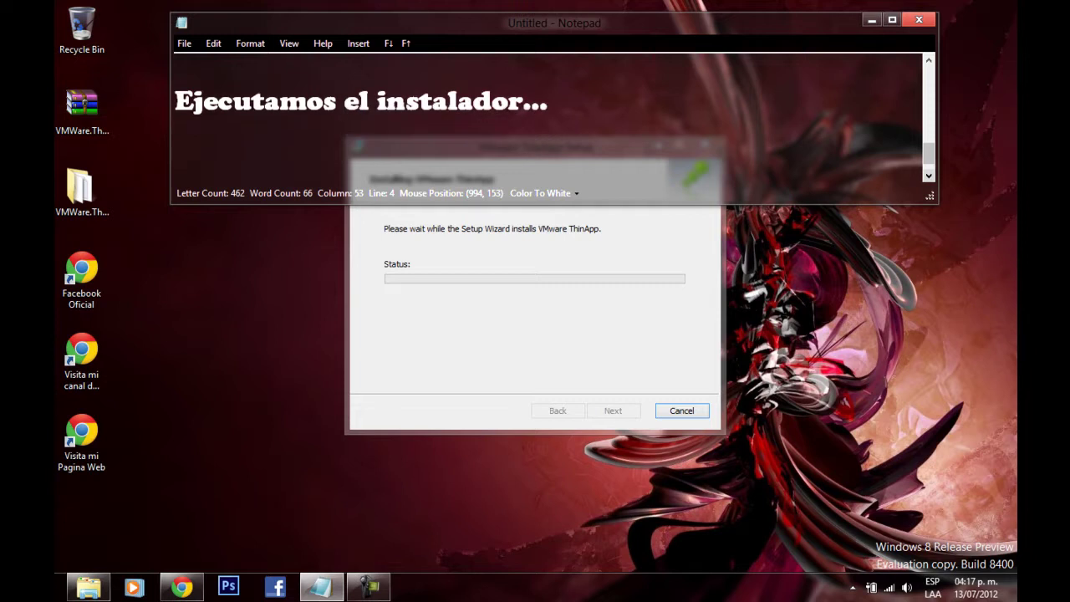
{"action": "left_click_drag", "start_coordinate": [176, 167], "coordinate": [609, 168]}
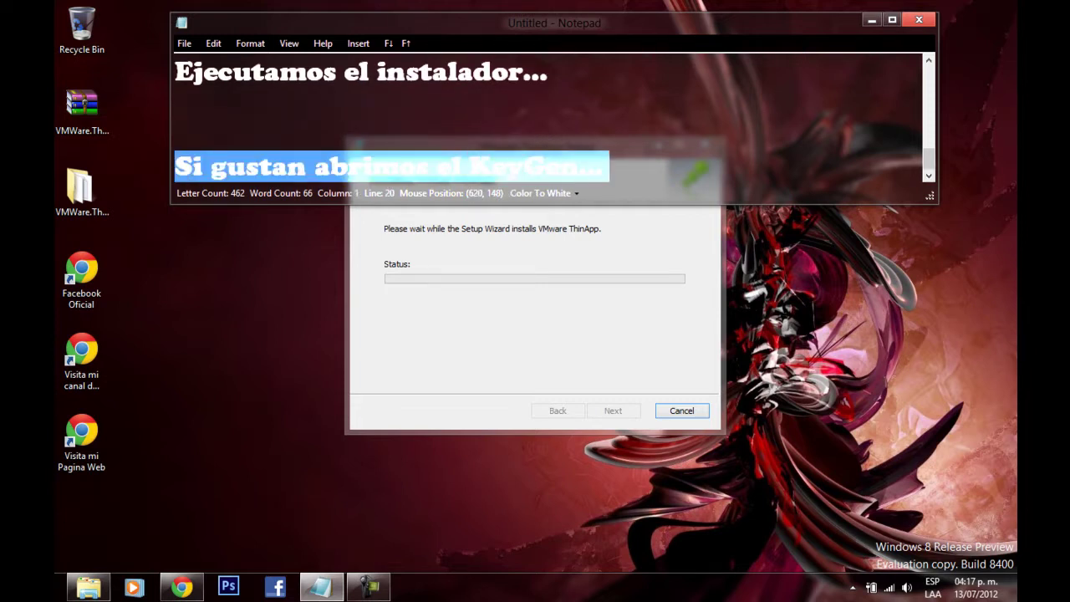
{"action": "key", "text": "Delete"}
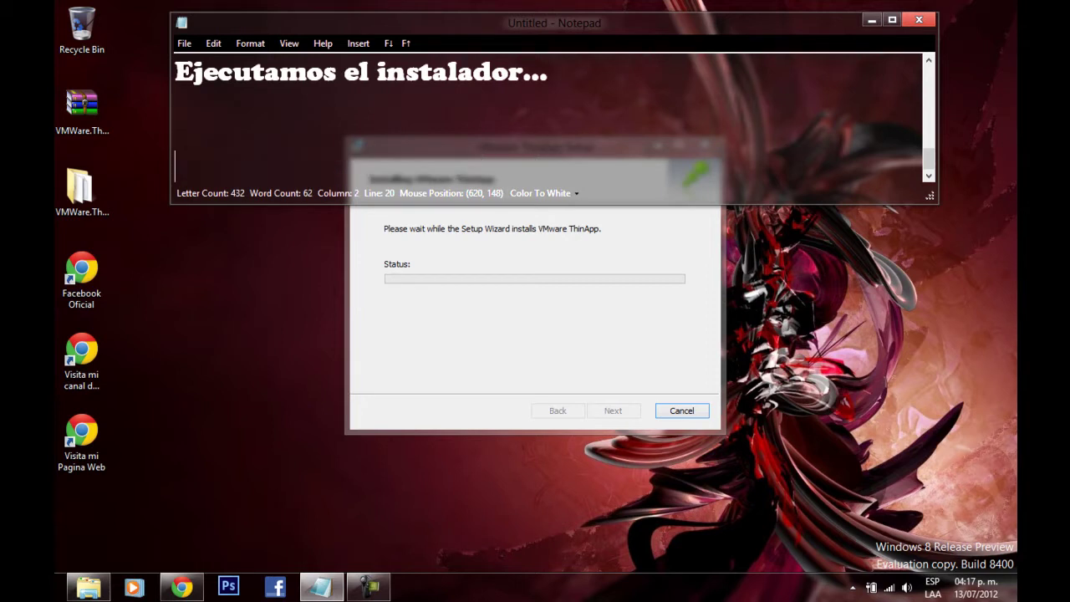
{"action": "type", "text": "Pausare "}
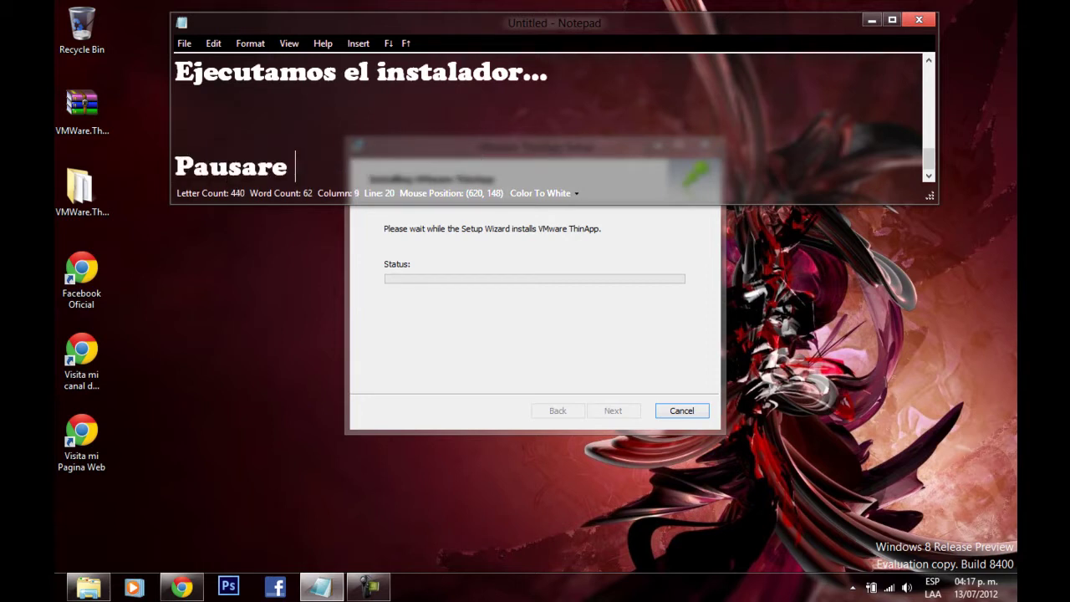
{"action": "type", "text": "un momento e"}
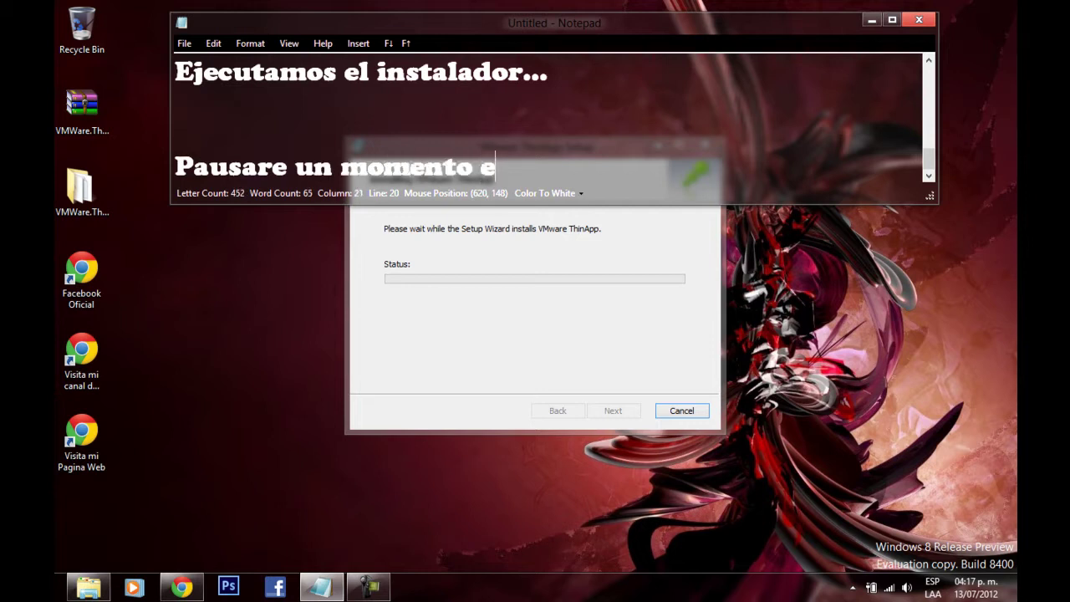
{"action": "type", "text": "l video en lo"}
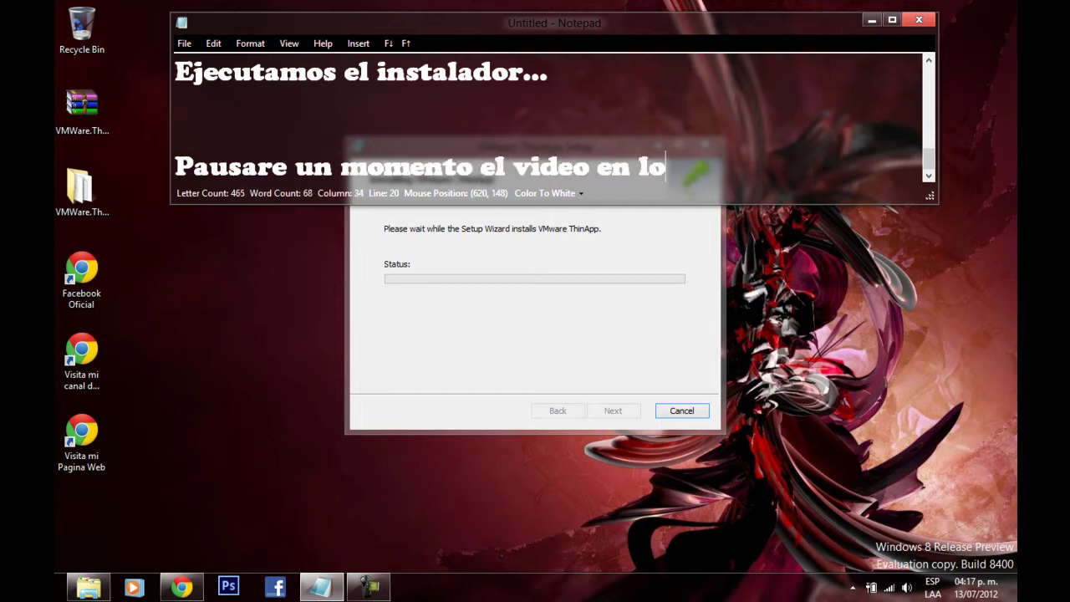
{"action": "type", "text": " que termina de "}
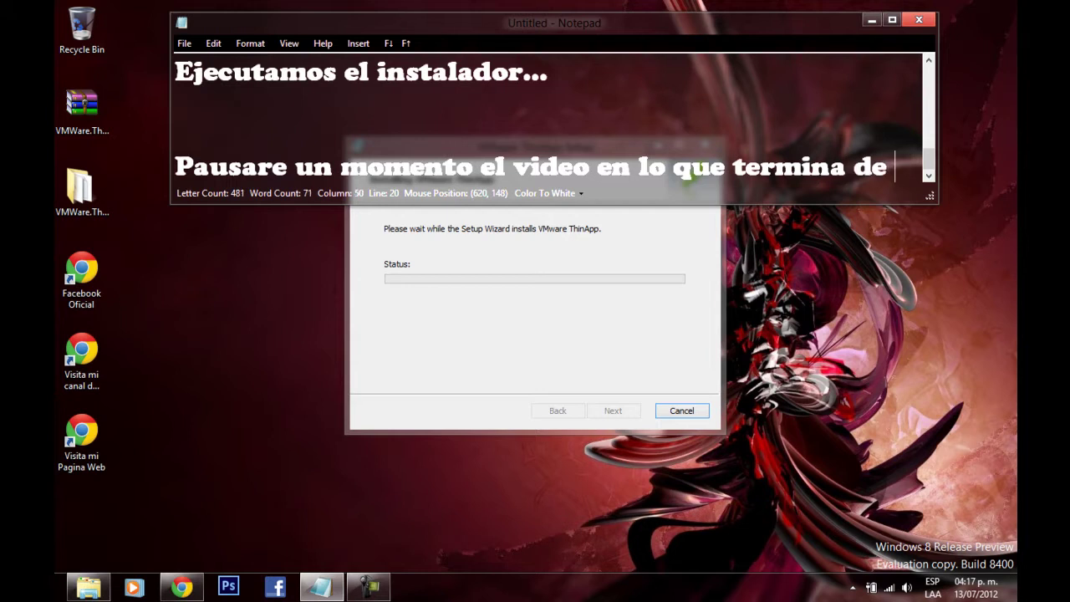
{"action": "type", "text": "instalar..."}
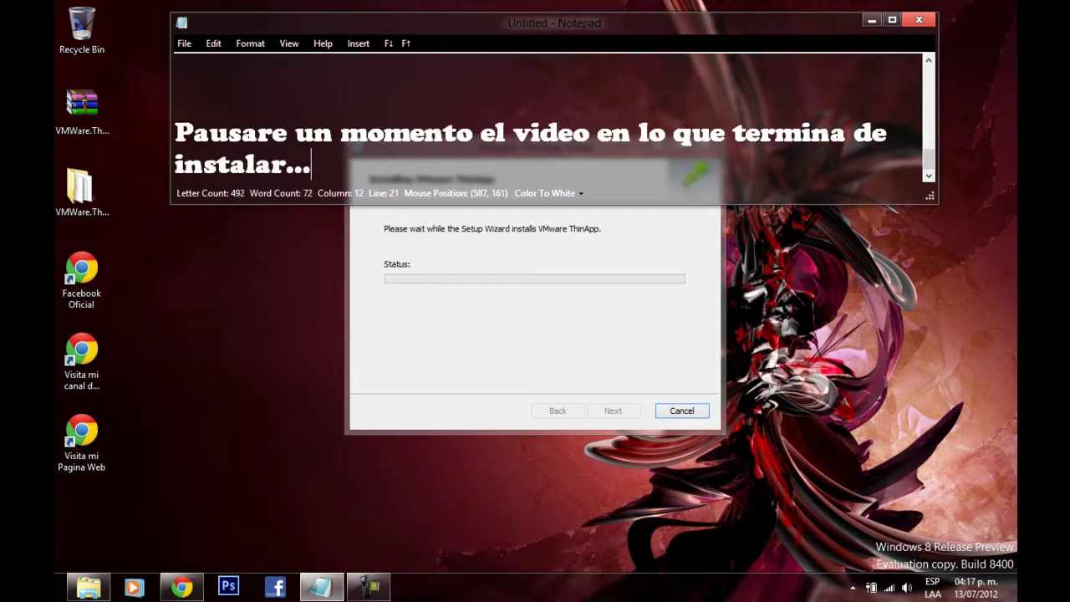
{"action": "left_click", "coordinate": [368, 587]}
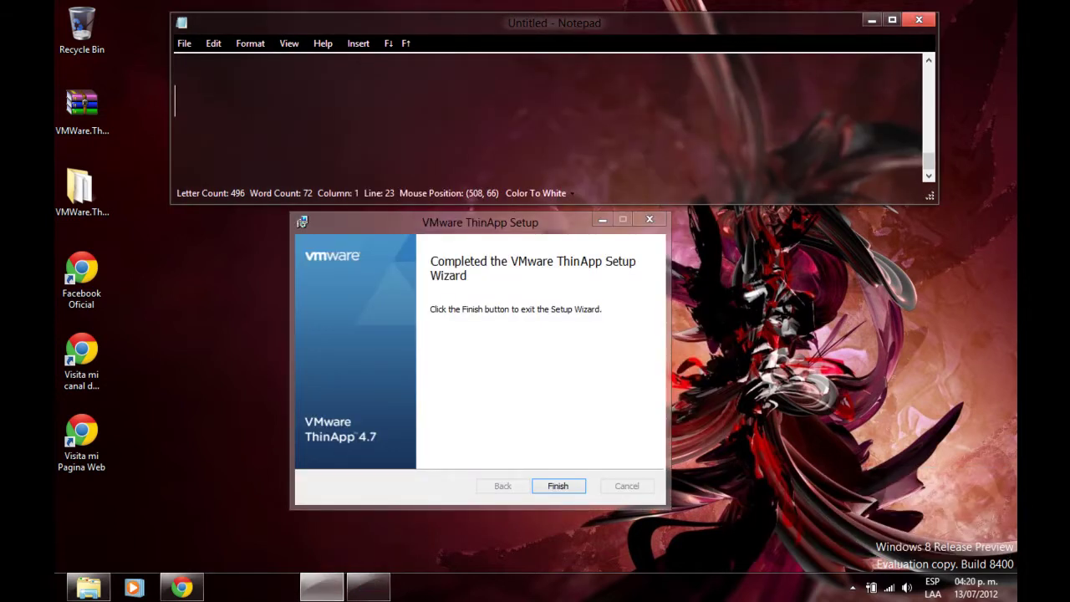
Step: Add the note "Listo como ven ya termino de instalar completamente..." and finish the VMware ThinApp Setup wizard
{"action": "type", "text": "Listo como ven "}
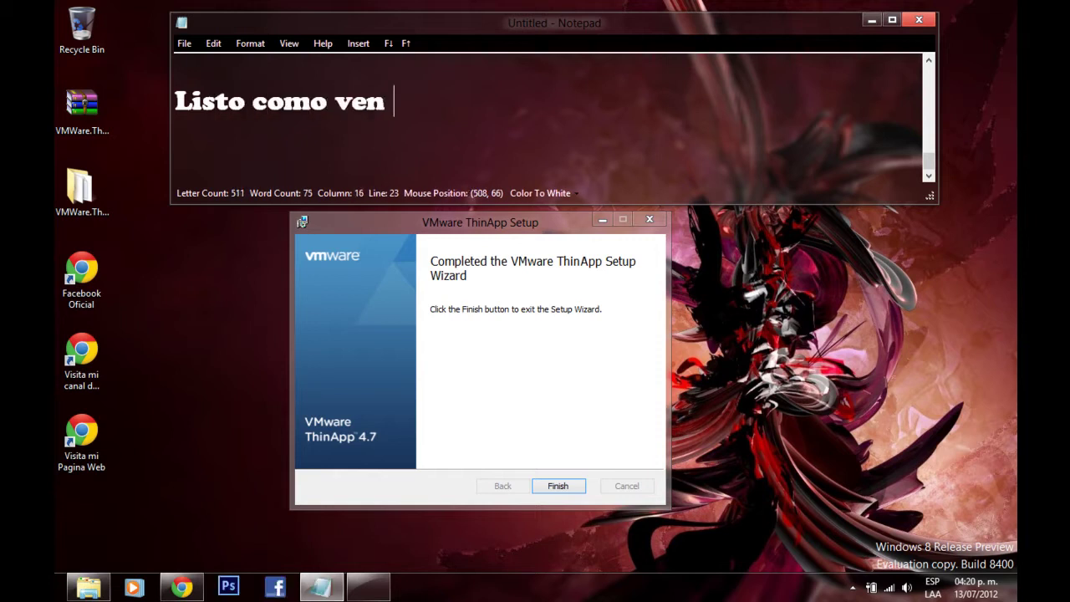
{"action": "type", "text": "ya termino"}
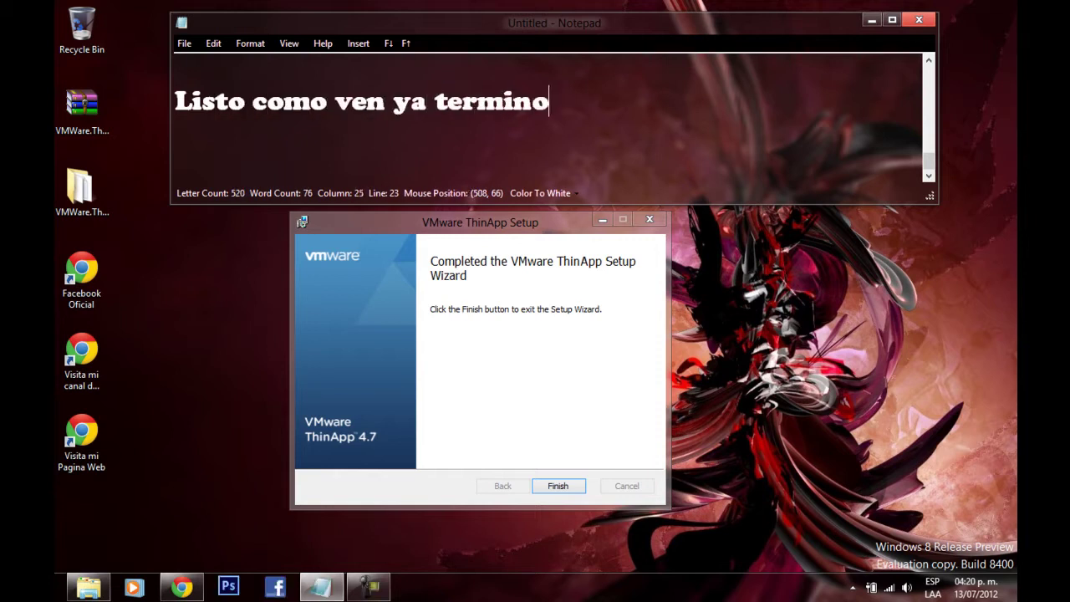
{"action": "type", "text": " de instalar completa"}
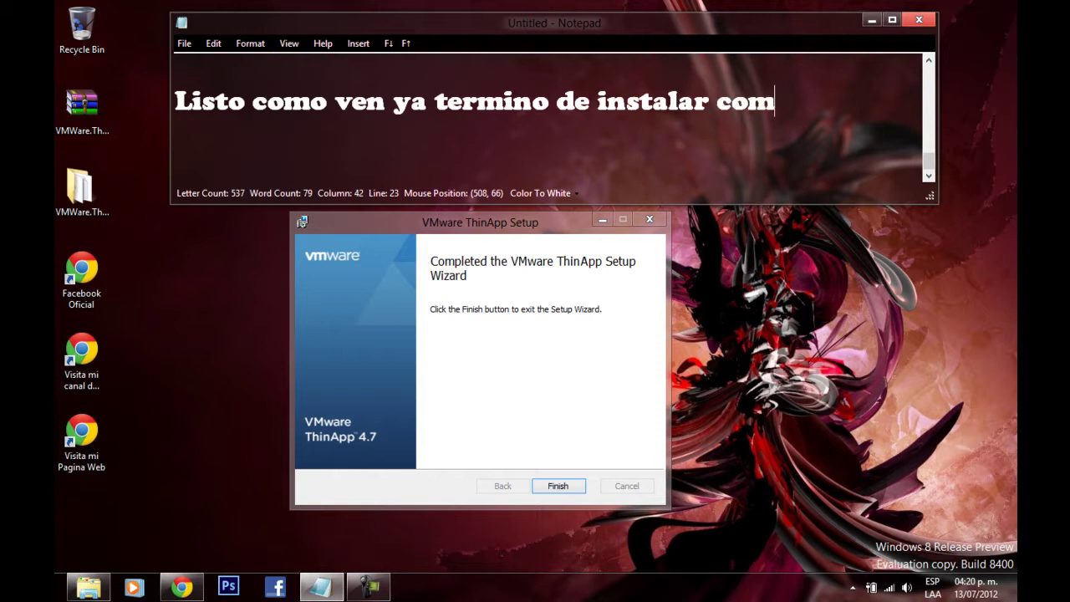
{"action": "key", "text": "BackSpace"}
{"action": "type", "text": "etament"}
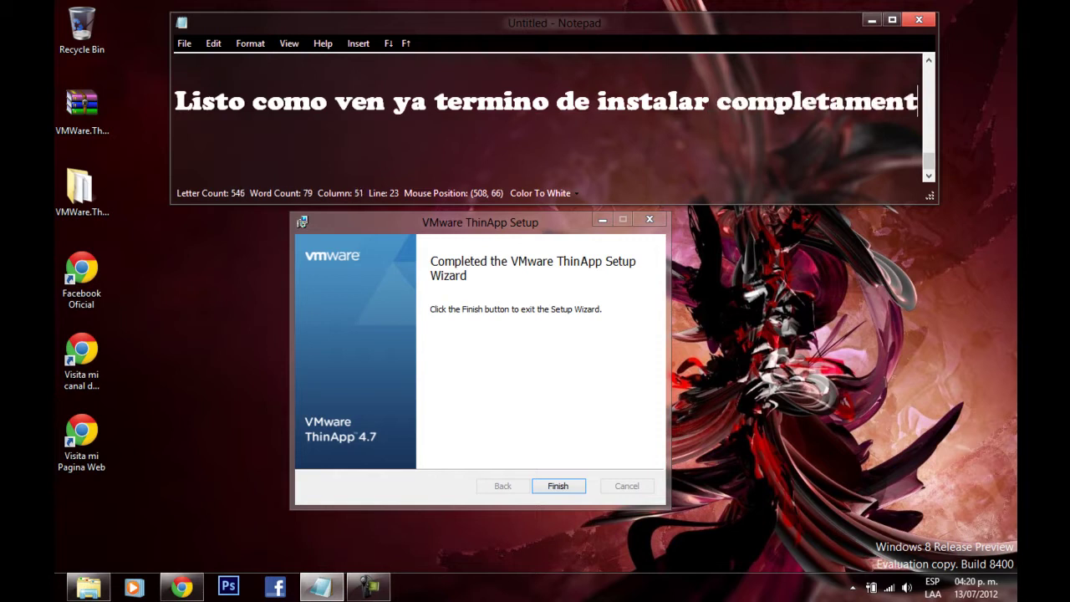
{"action": "type", "text": "e..."}
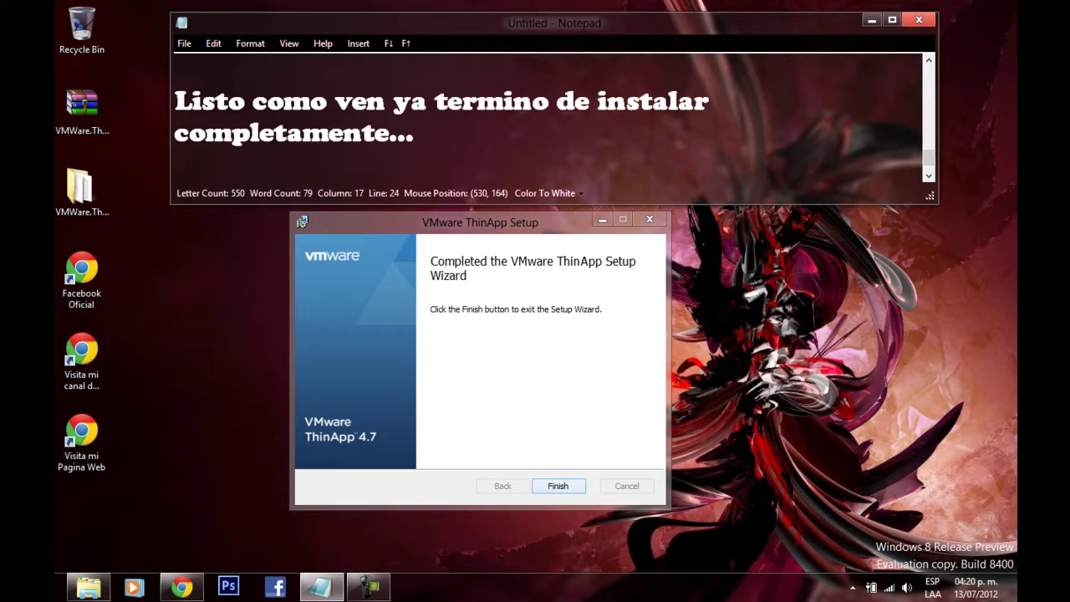
{"action": "left_click", "coordinate": [558, 486]}
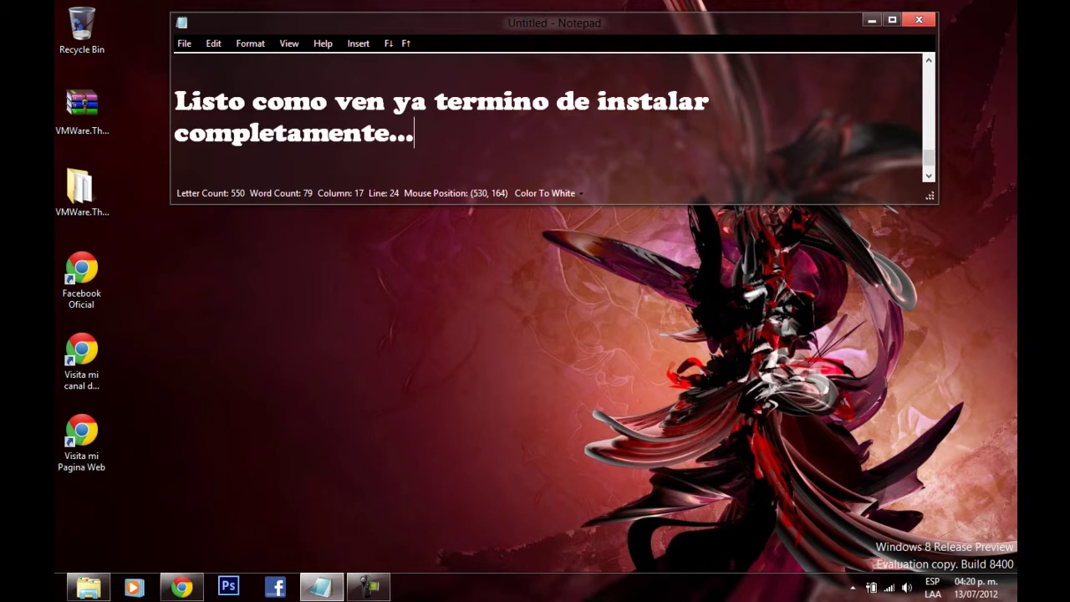
Step: Add the note "Nos dirigimos a nuestra carpeta predeterminada de programas..." a few lines below the previous one
{"action": "key", "text": "Return"}
{"action": "key", "text": "Return"}
{"action": "key", "text": "Return"}
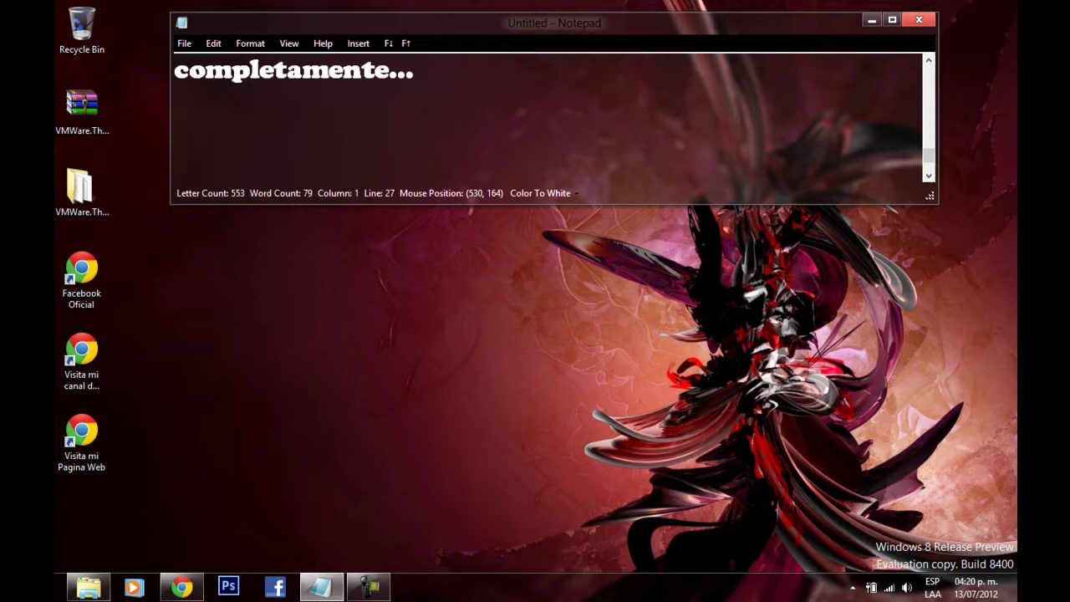
{"action": "type", "text": "Nos dirigimos"}
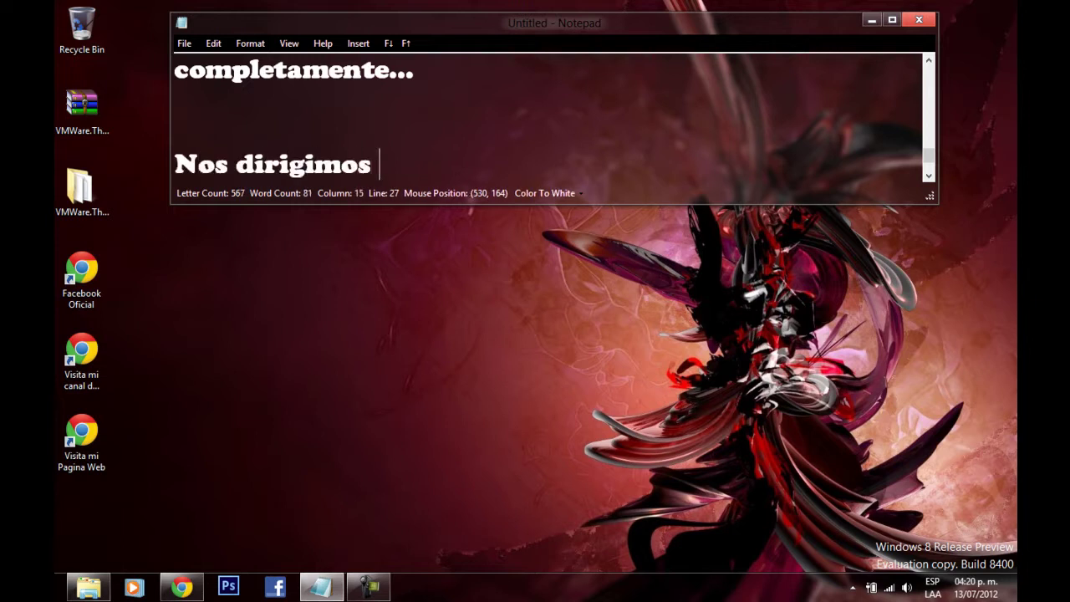
{"action": "type", "text": " a nuestra carpeta predeterminada de programas..."}
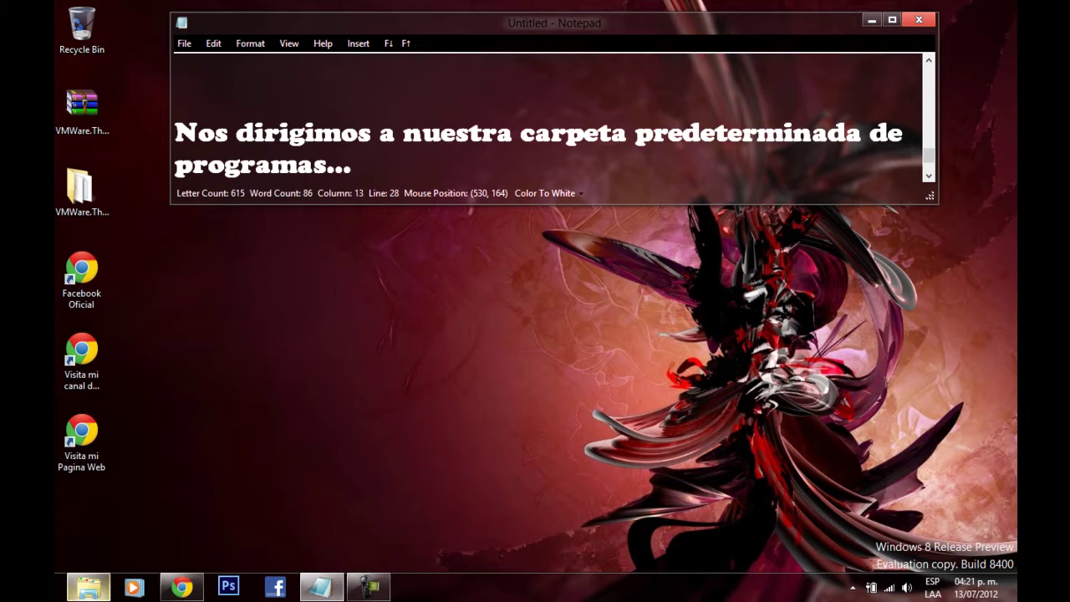
Step: Switch to File Explorer and open the VMware ThinApp folder inside Program Files\VMware on Local Disk (C:)
{"action": "left_click", "coordinate": [88, 587]}
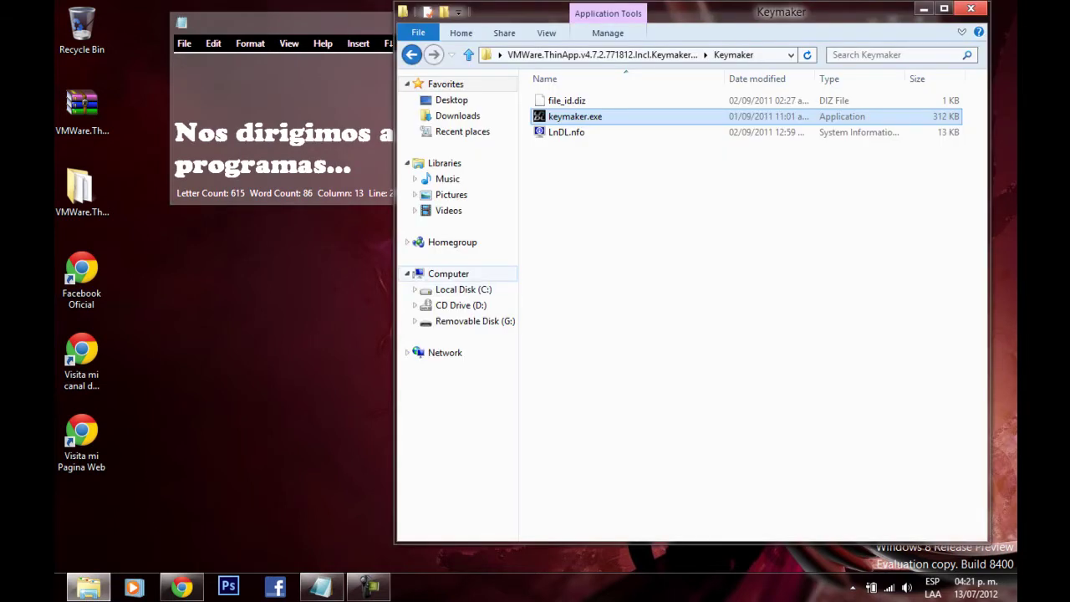
{"action": "left_click", "coordinate": [463, 289]}
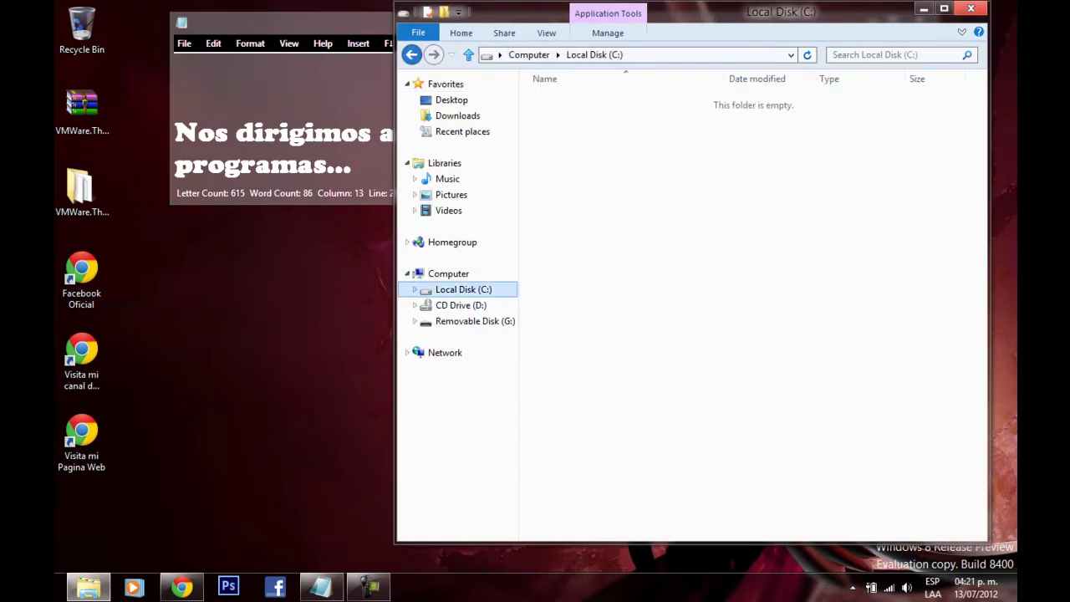
{"action": "left_click", "coordinate": [575, 117]}
{"action": "double_click", "coordinate": [575, 116]}
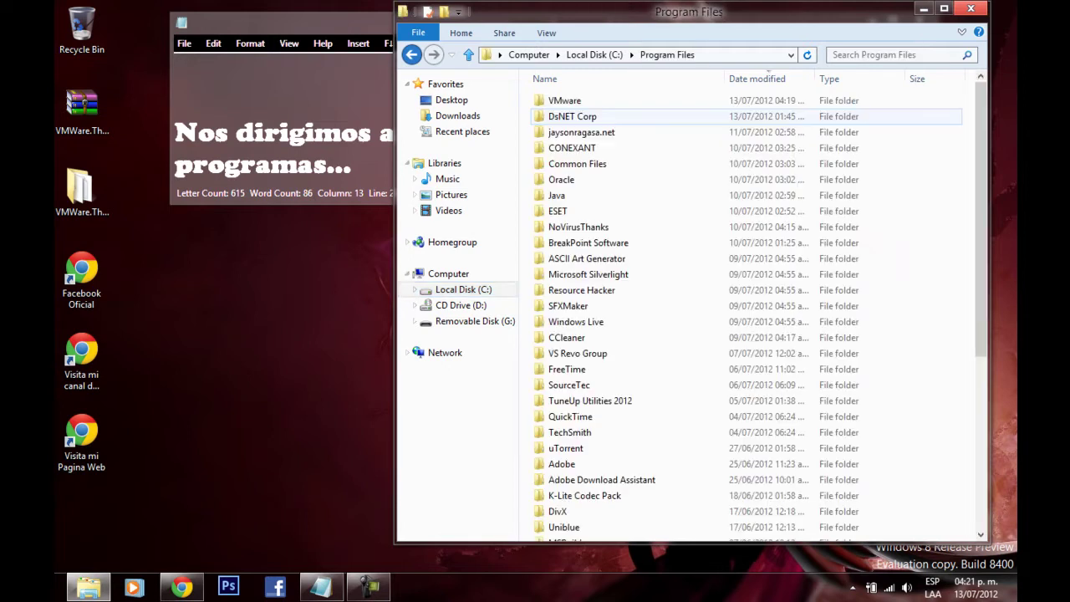
{"action": "double_click", "coordinate": [567, 102]}
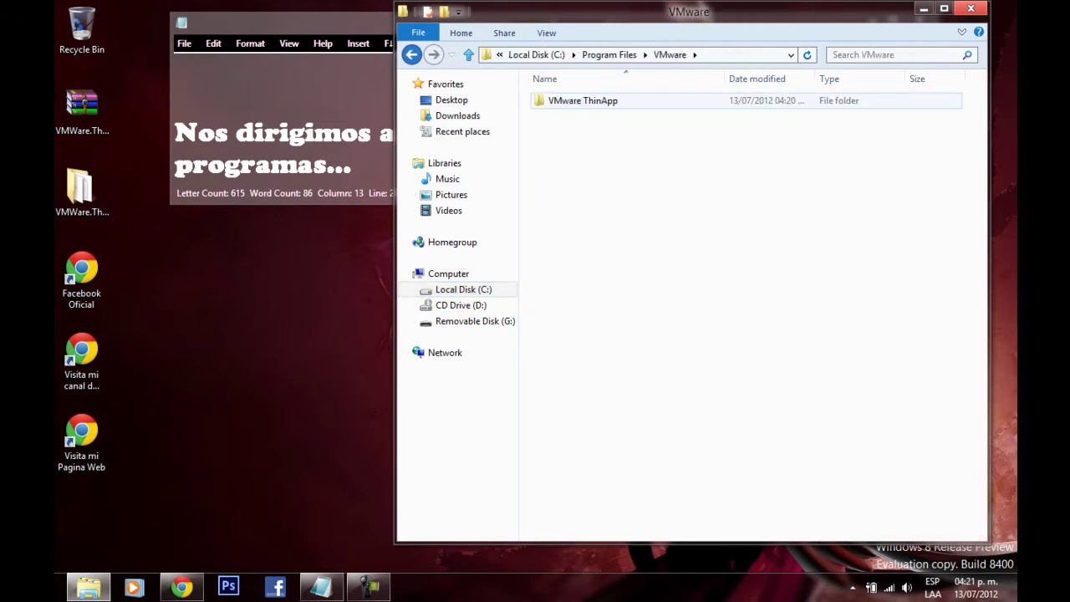
{"action": "double_click", "coordinate": [569, 101]}
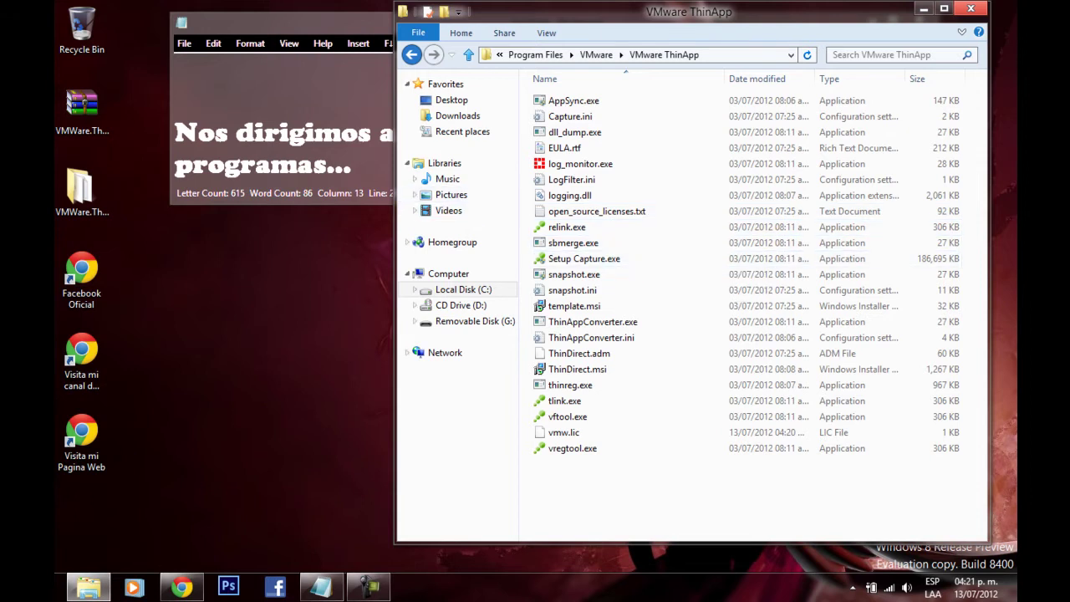
Step: Return to Notepad and add the note "Creamos nuestro acceso directo ..." a few lines below the last one
{"action": "left_click", "coordinate": [378, 166]}
{"action": "key", "text": "Return"}
{"action": "key", "text": "Return"}
{"action": "key", "text": "Return"}
{"action": "type", "text": "Creamos nue"}
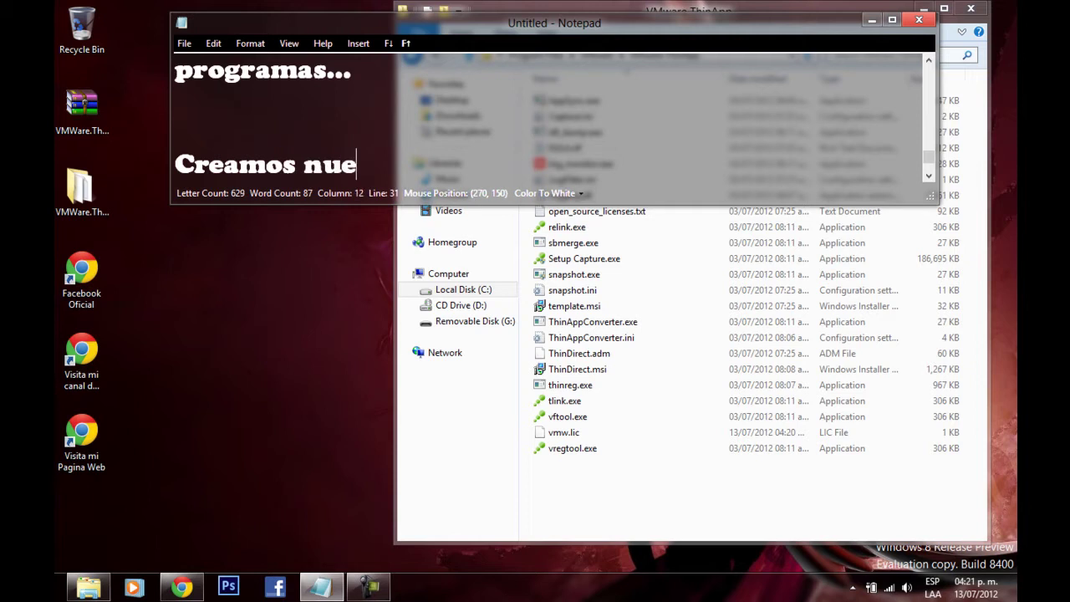
{"action": "type", "text": "stro "}
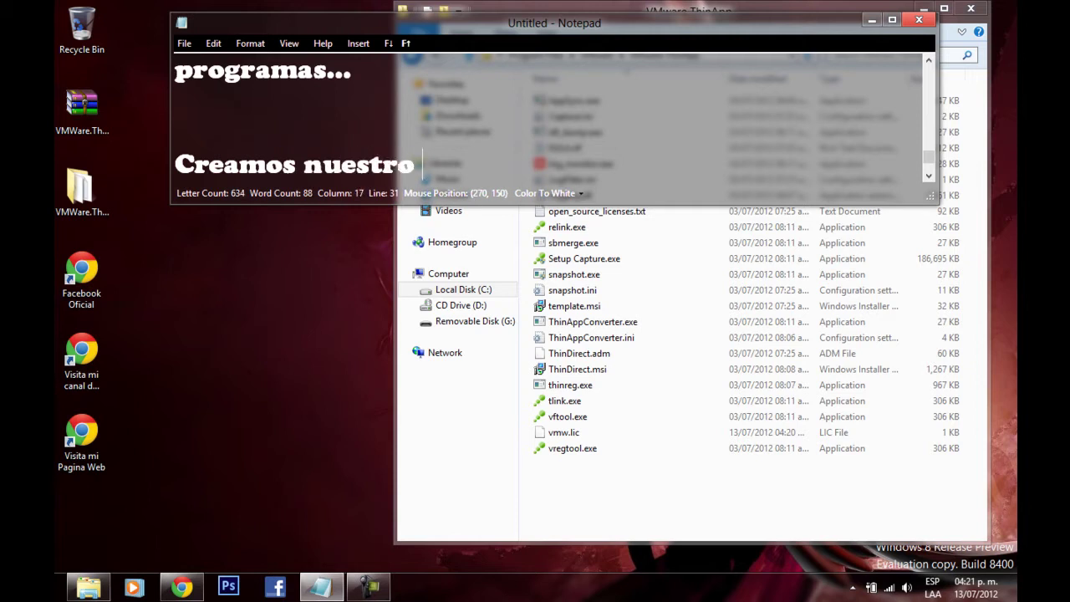
{"action": "type", "text": "a"}
{"action": "key", "text": "BackSpace"}
{"action": "type", "text": "acceso "}
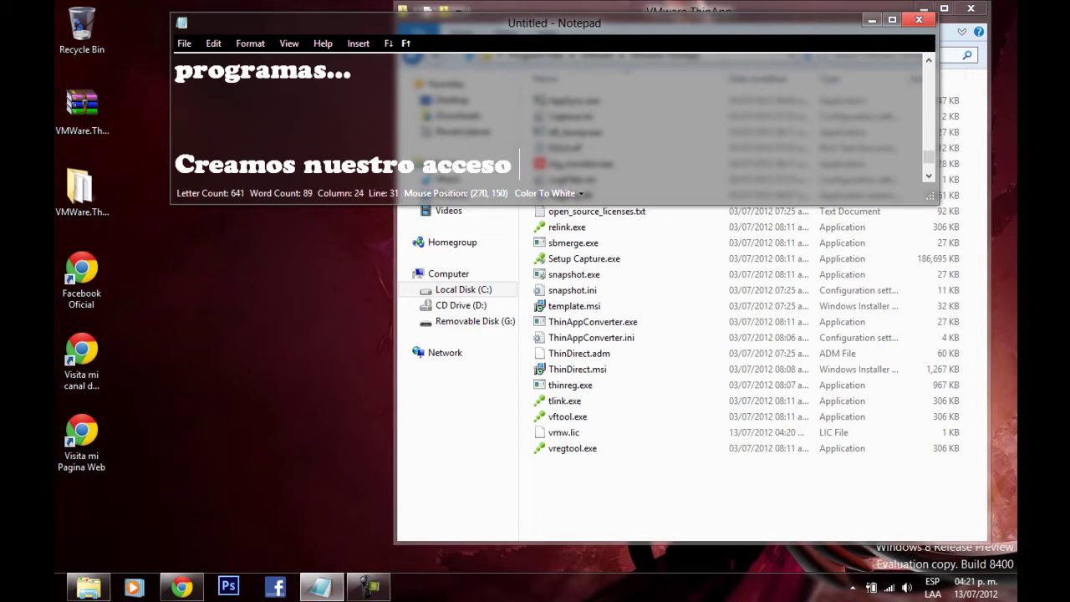
{"action": "type", "text": "directo ..."}
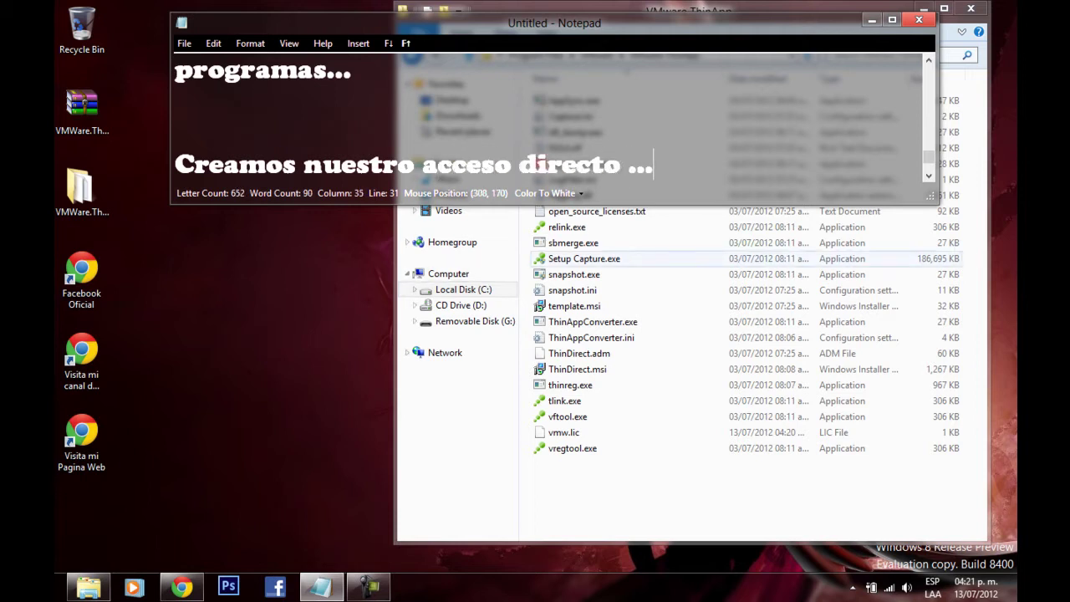
Step: Create a desktop shortcut to Setup Capture.exe from the VMware ThinApp folder and close the folder window
{"action": "left_click", "coordinate": [583, 258]}
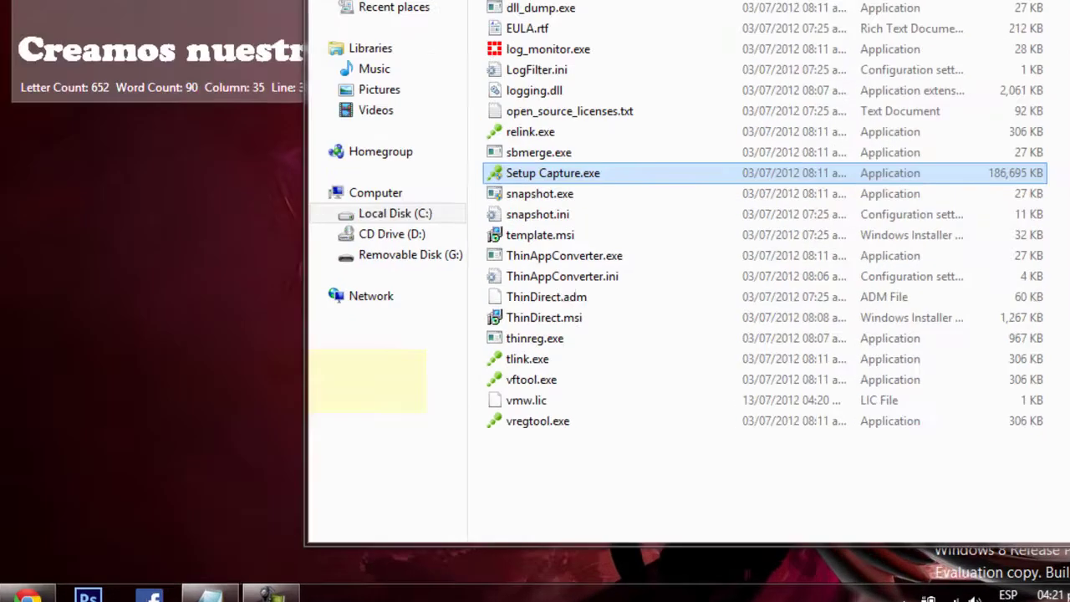
{"action": "right_click", "coordinate": [544, 259]}
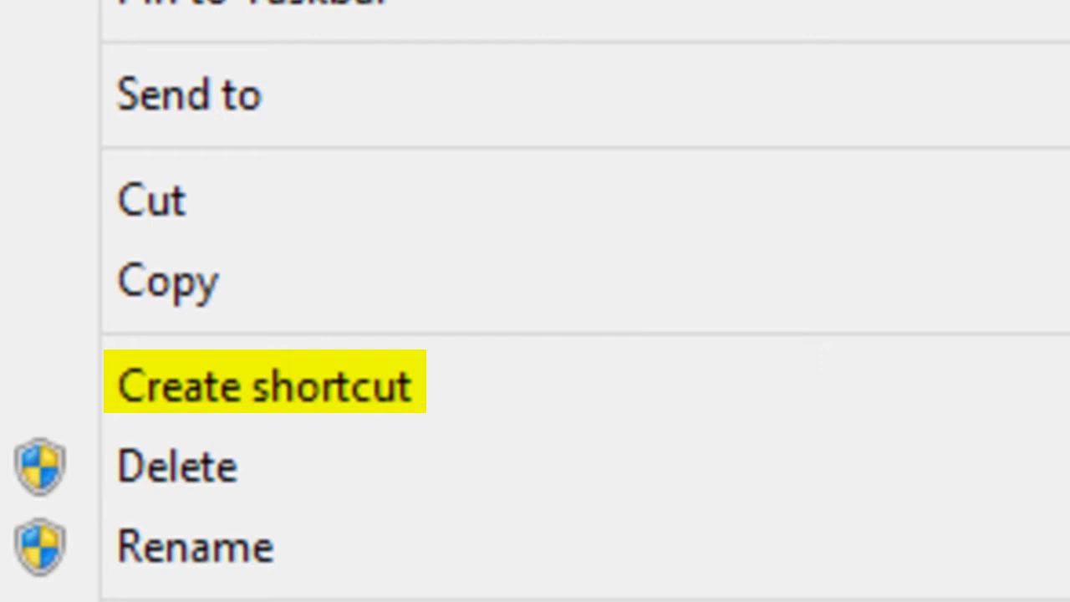
{"action": "left_click", "coordinate": [265, 383]}
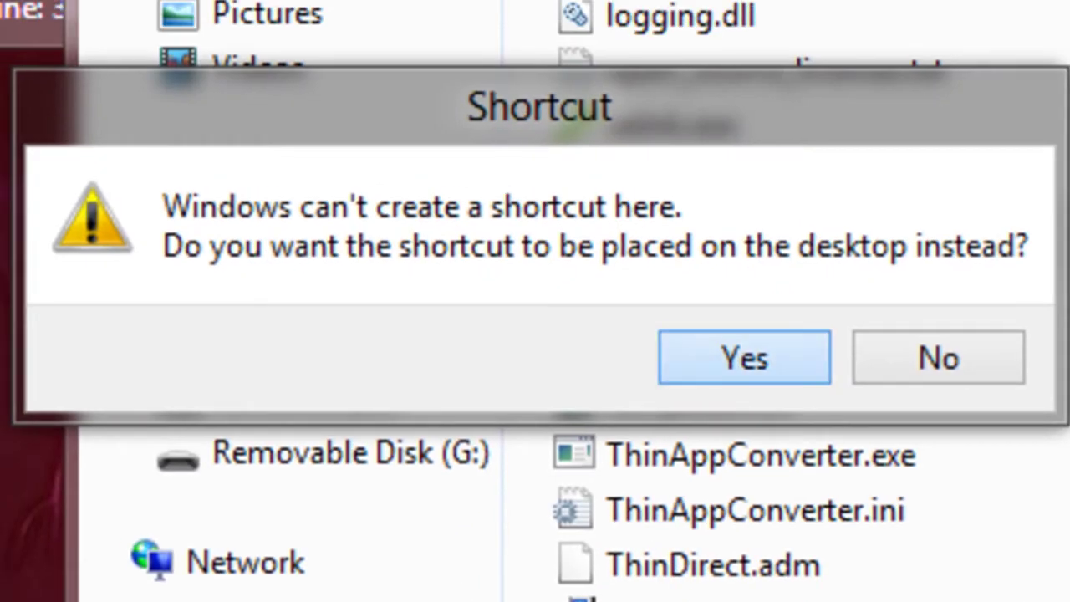
{"action": "left_click", "coordinate": [744, 358]}
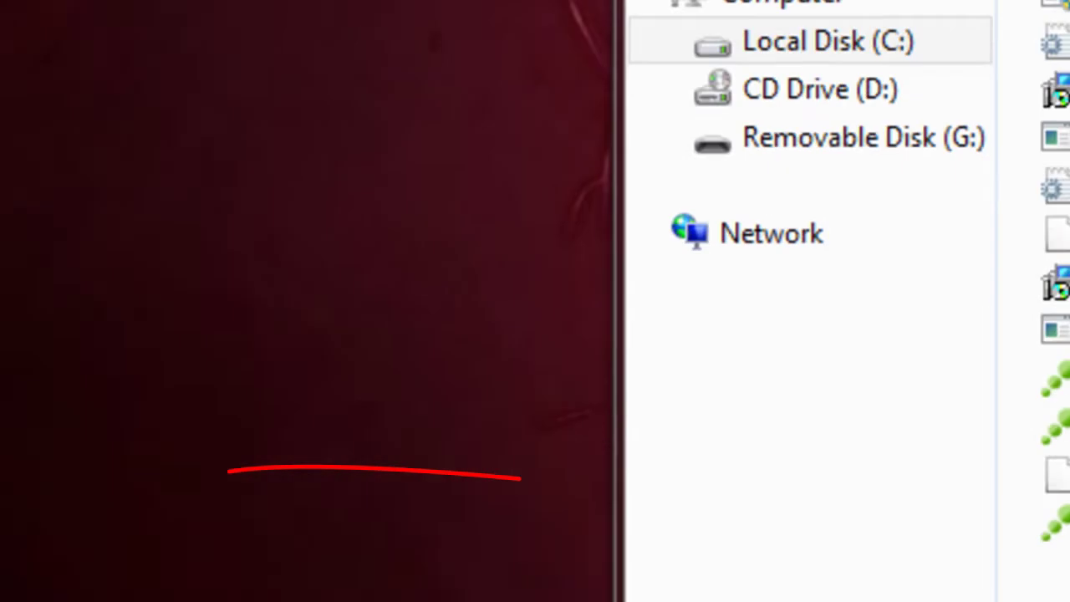
{"action": "key", "text": "alt+F4"}
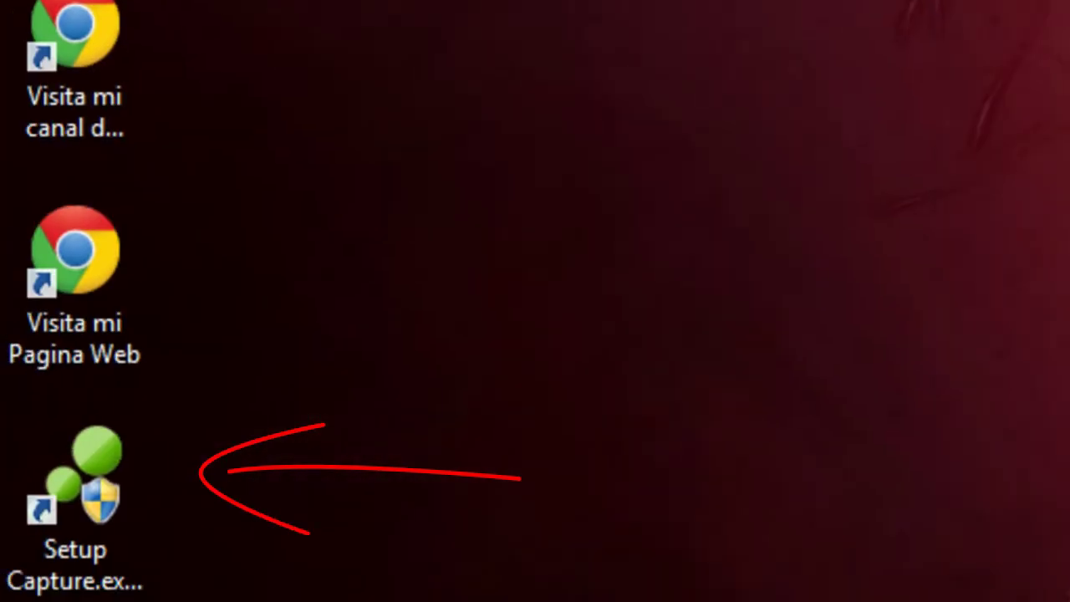
Step: Add the note "Listo ya esta nuestro programa..." in Notepad, a few lines below the previous one
{"action": "type", "text": "Liso"}
{"action": "key", "text": "BackSpace"}
{"action": "key", "text": "BackSpace"}
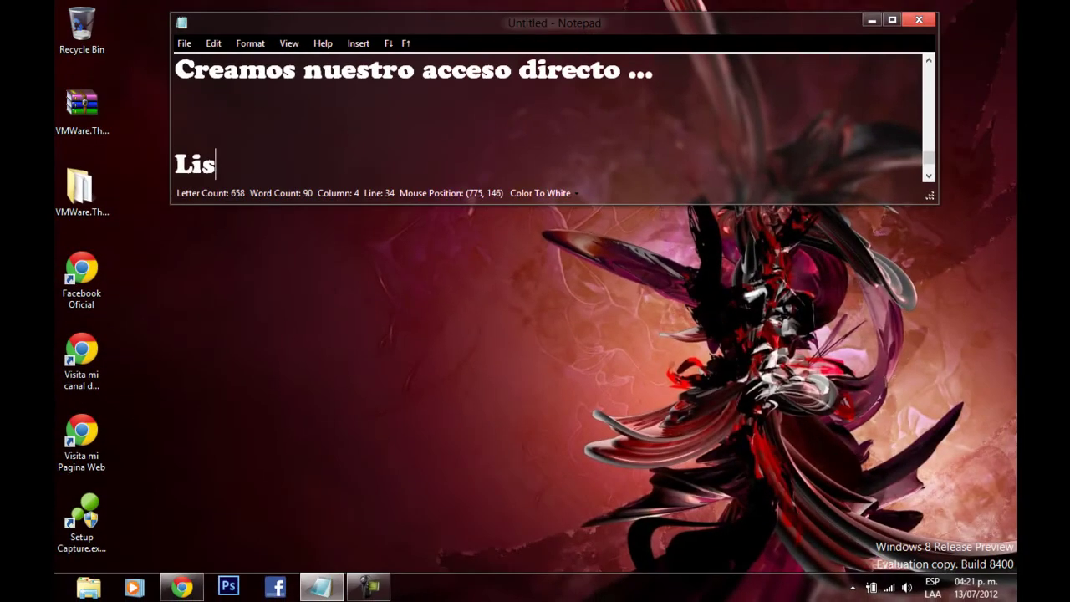
{"action": "type", "text": "to ya esta nuestro programa"}
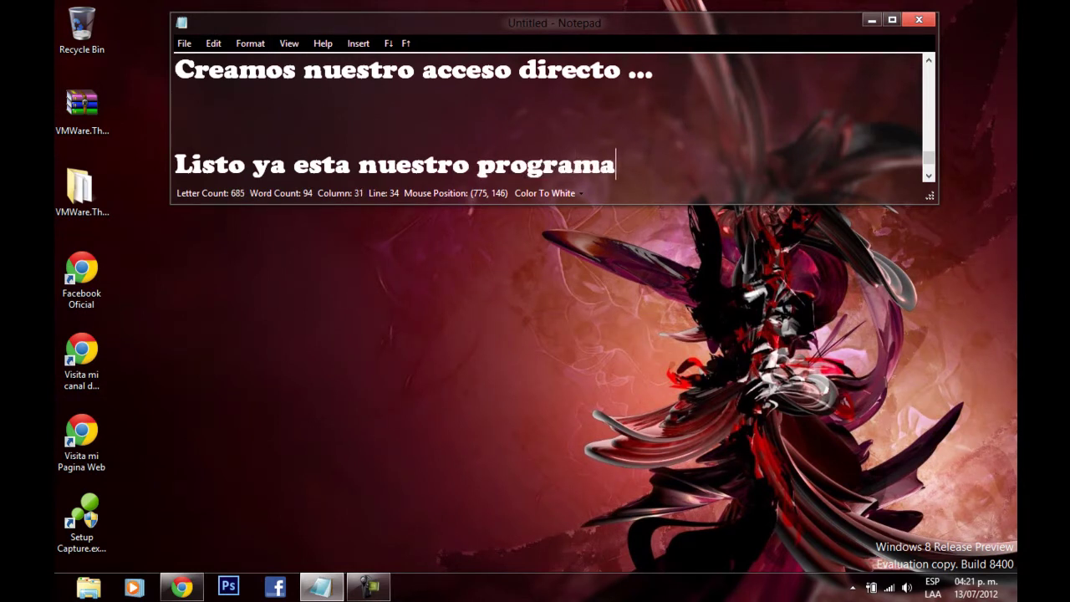
{"action": "type", "text": "..."}
Step: Launch Setup Capture from its desktop shortcut, allow it to run, view the wizard up to the Ready to Prescan page and close it
{"action": "left_click", "coordinate": [82, 523]}
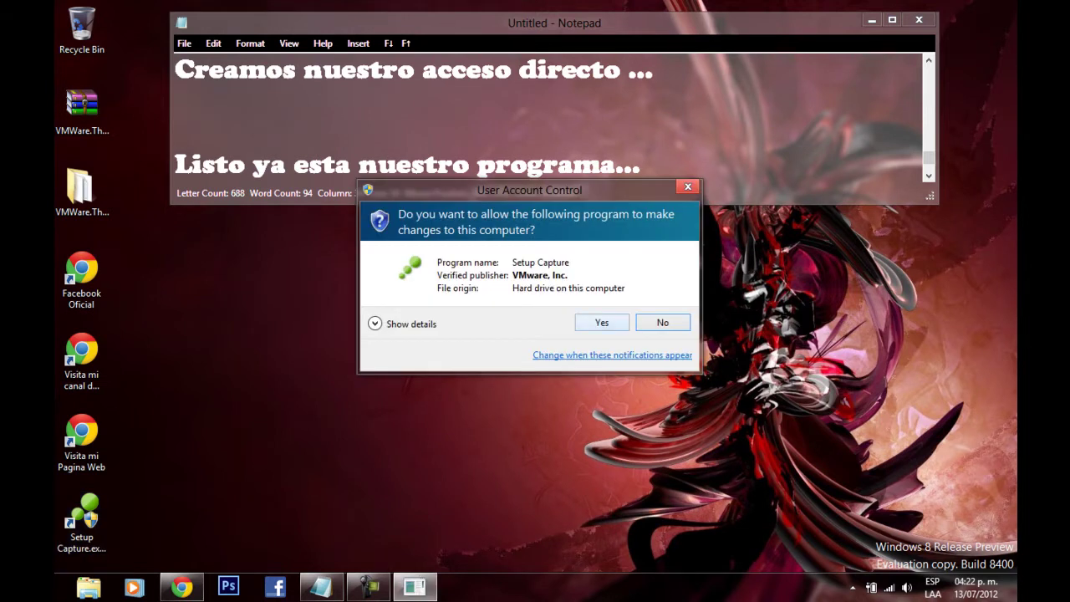
{"action": "key", "text": "Return"}
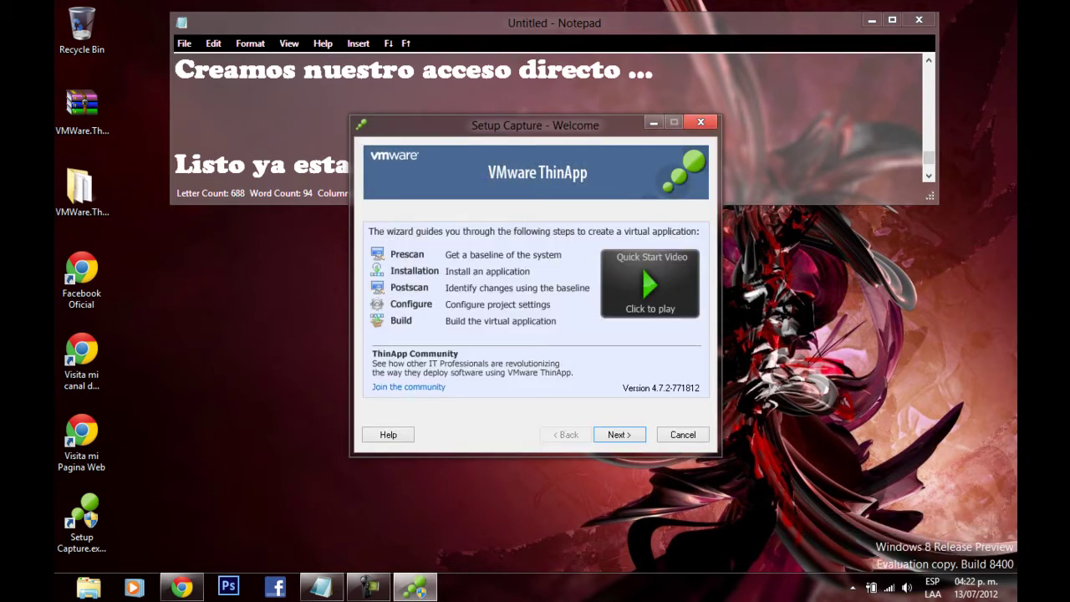
{"action": "key", "text": "Return"}
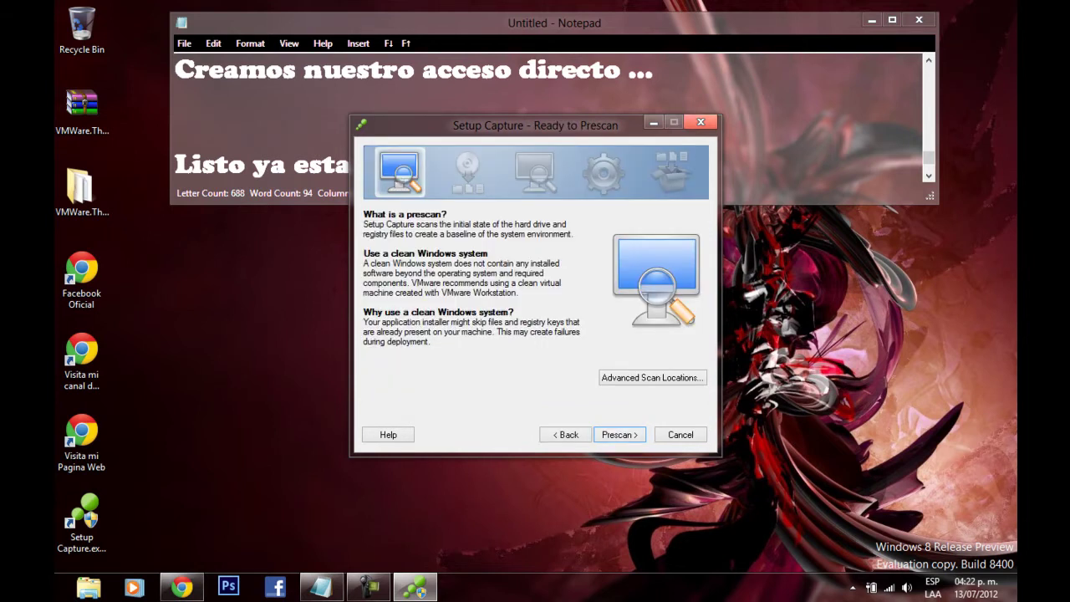
{"action": "left_click", "coordinate": [701, 122]}
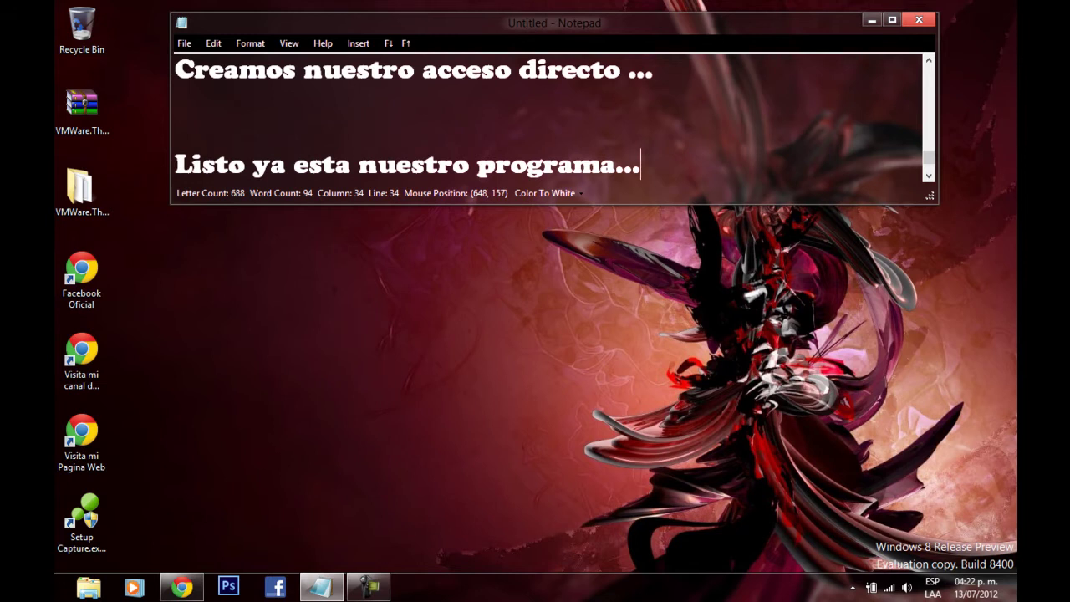
Step: Add the note "Eso es todo amigos recuerden visitar mi web" in Notepad, a few lines below the last one
{"action": "key", "text": "Return"}
{"action": "key", "text": "Return"}
{"action": "key", "text": "Return"}
{"action": "type", "text": "Eso es todo"}
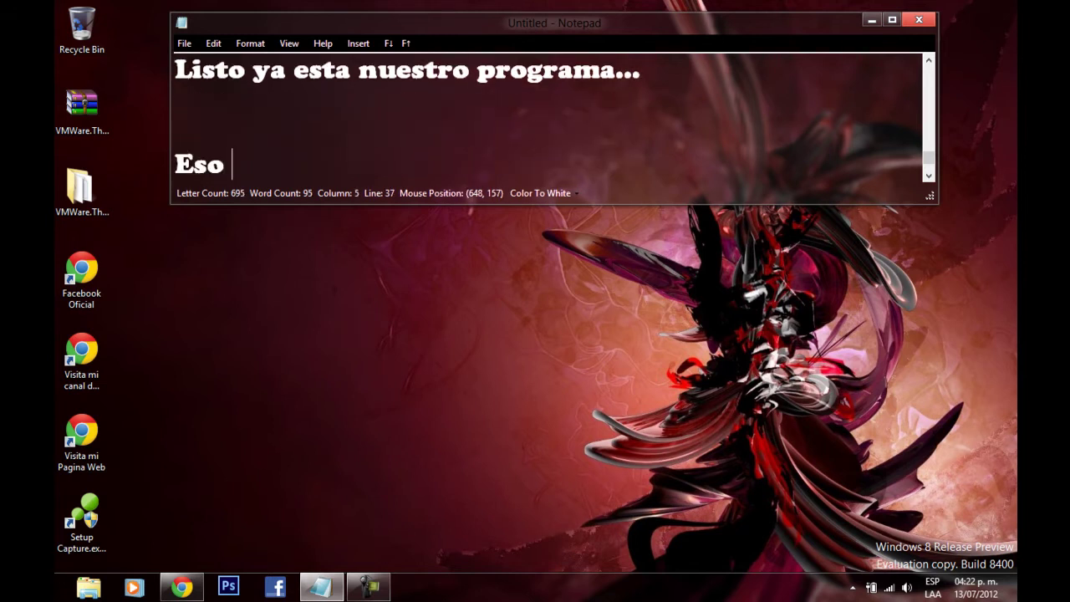
{"action": "key", "text": "BackSpace"}
{"action": "key", "text": "BackSpace"}
{"action": "type", "text": "do "}
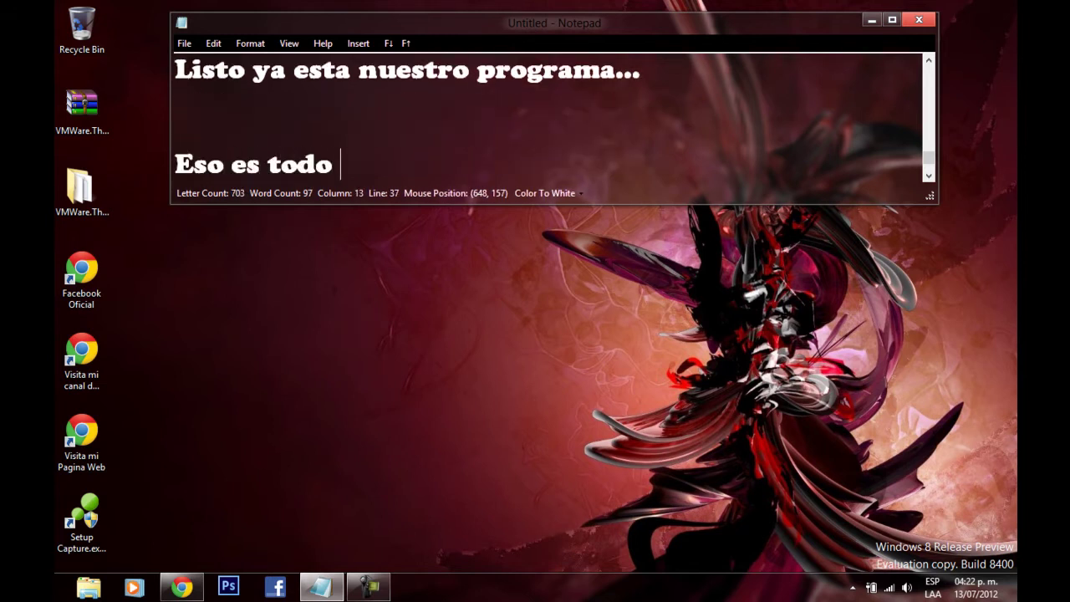
{"action": "type", "text": "amigos recu"}
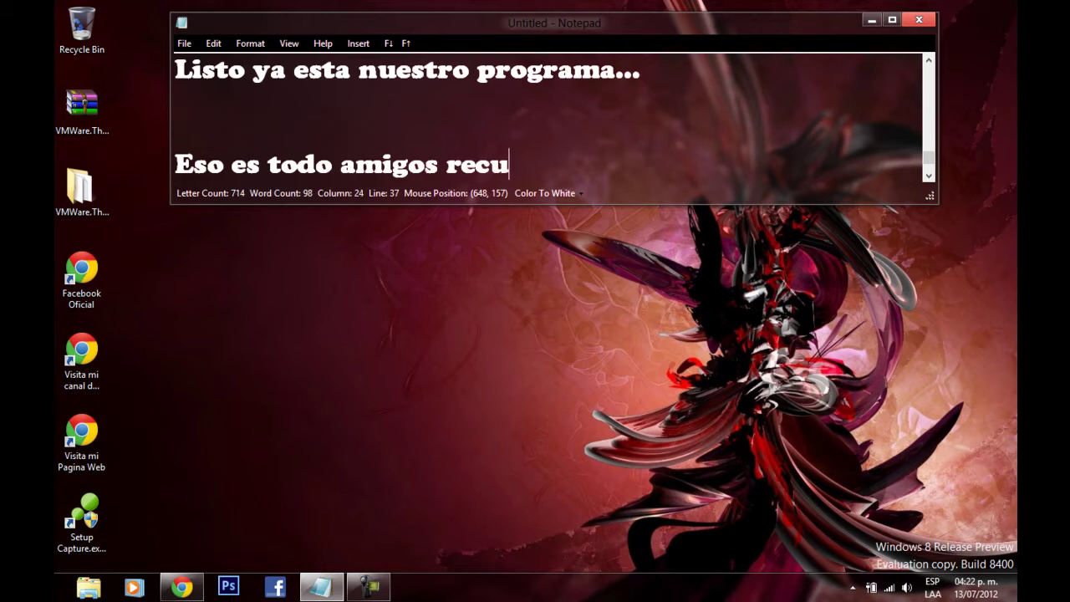
{"action": "type", "text": "erden "}
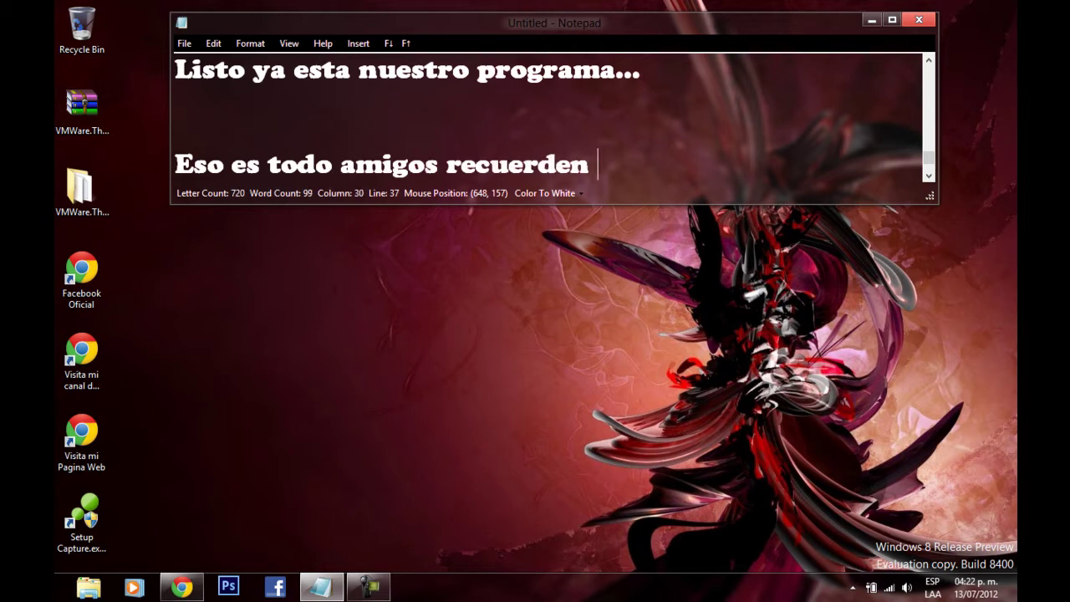
{"action": "type", "text": "visitar mi "}
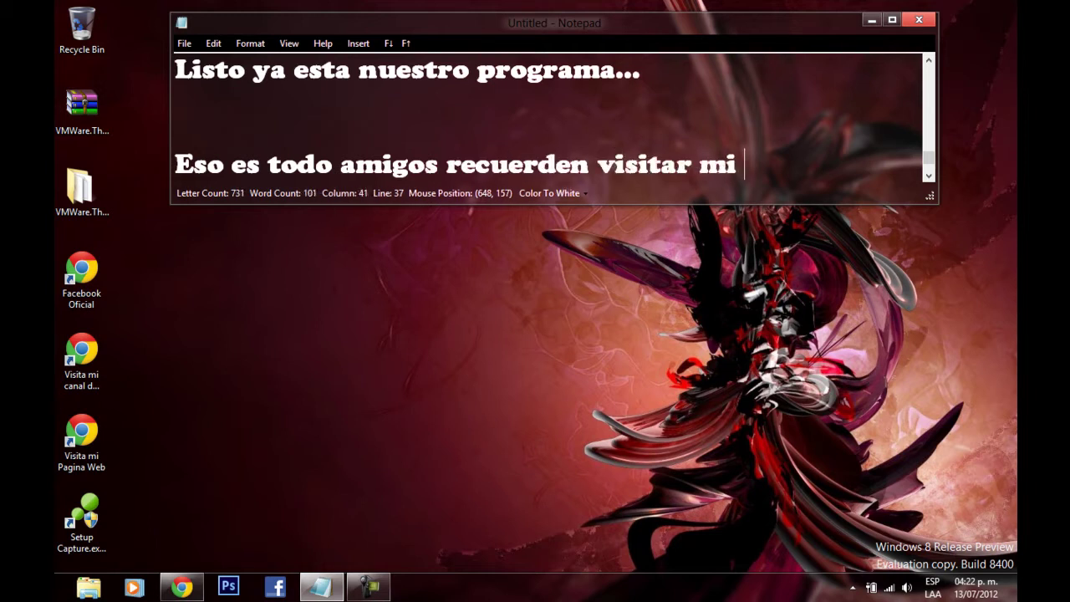
{"action": "type", "text": "web"}
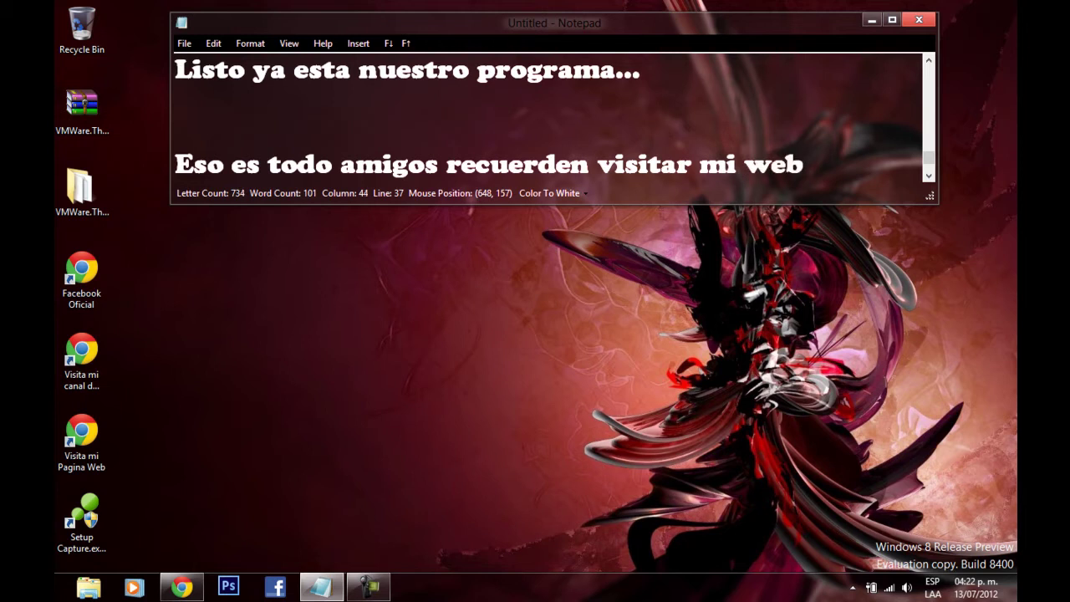
Step: Switch to Chrome, close the uploaded.to tab and look over the VMware ThinApp post on the Breackerz blog
{"action": "left_click", "coordinate": [182, 587]}
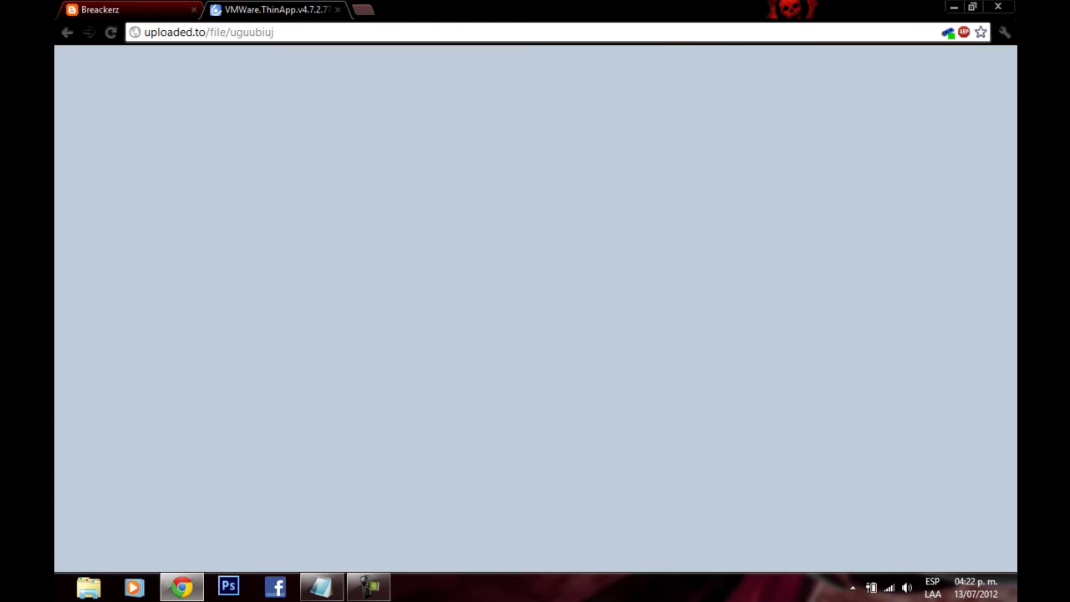
{"action": "key", "text": "ctrl+Tab"}
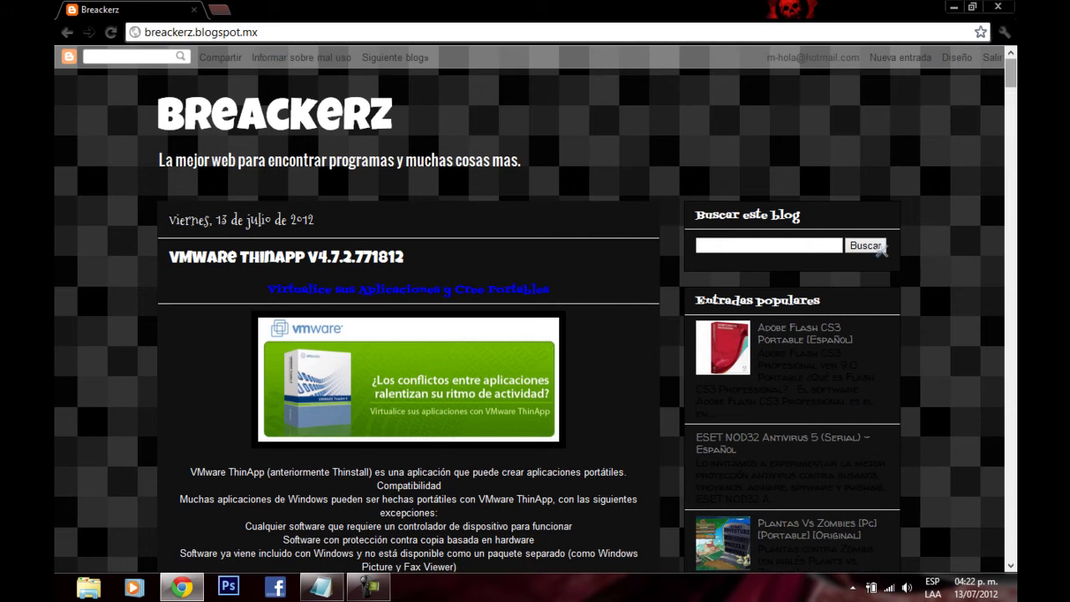
{"action": "scroll", "coordinate": [881, 251], "scroll_direction": "down", "scroll_amount": 3}
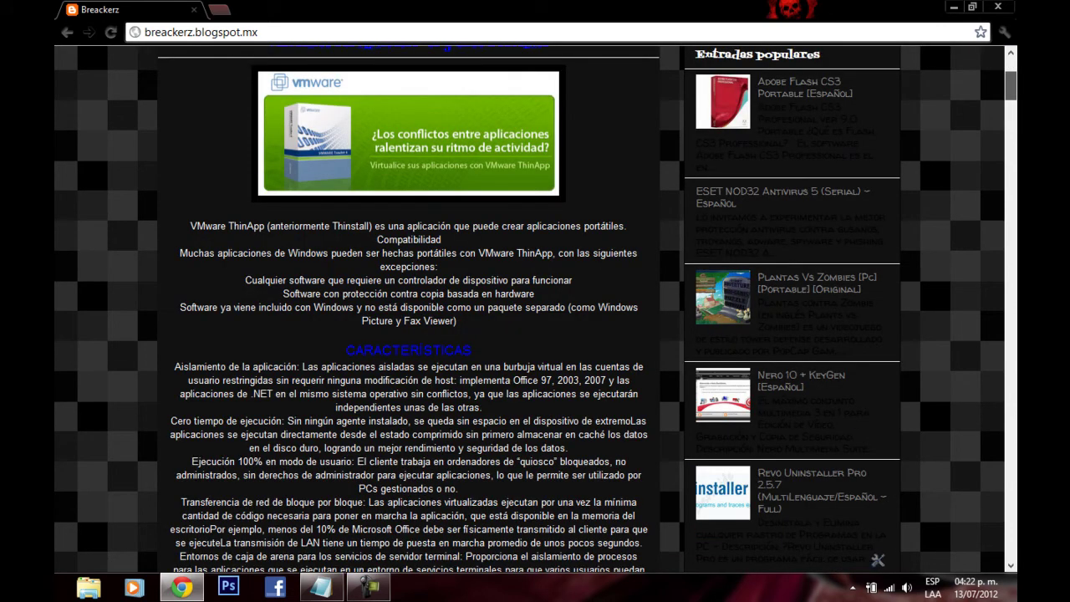
{"action": "scroll", "coordinate": [535, 310], "scroll_direction": "down", "scroll_amount": 1}
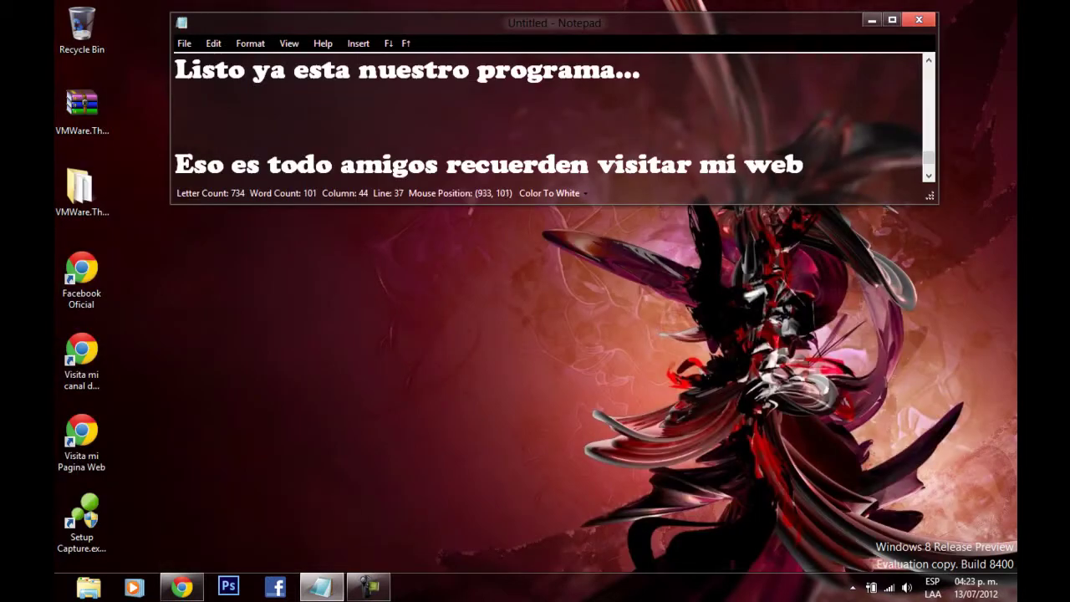
Step: Return to Notepad and add the note "Comenten, un me gusta al video y agreguen a favoritos ..." below the previous line
{"action": "key", "text": "Return"}
{"action": "key", "text": "Return"}
{"action": "type", "text": "Comente"}
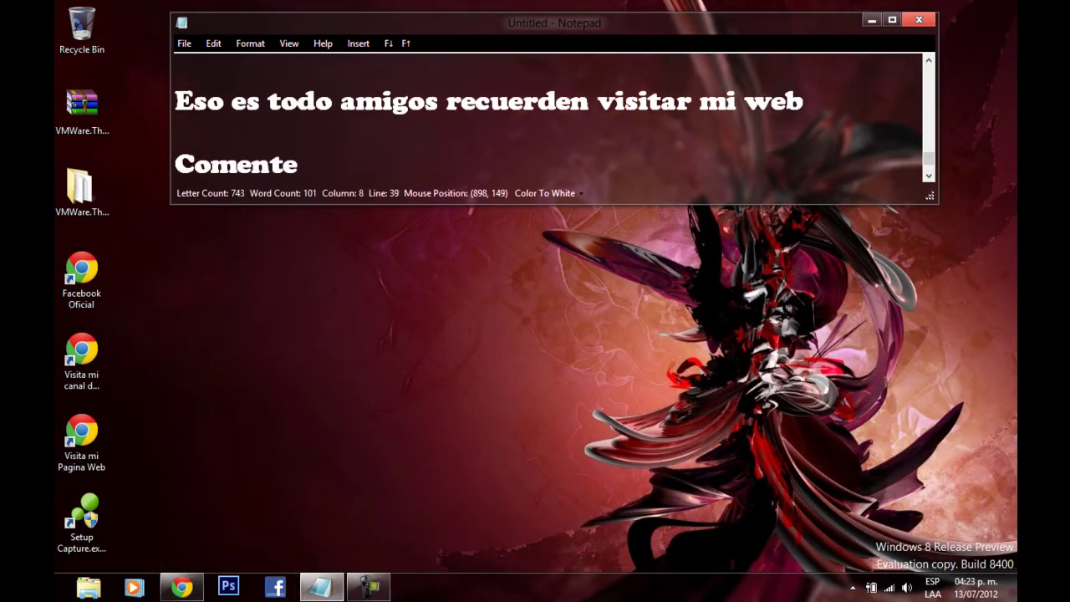
{"action": "type", "text": "n, "}
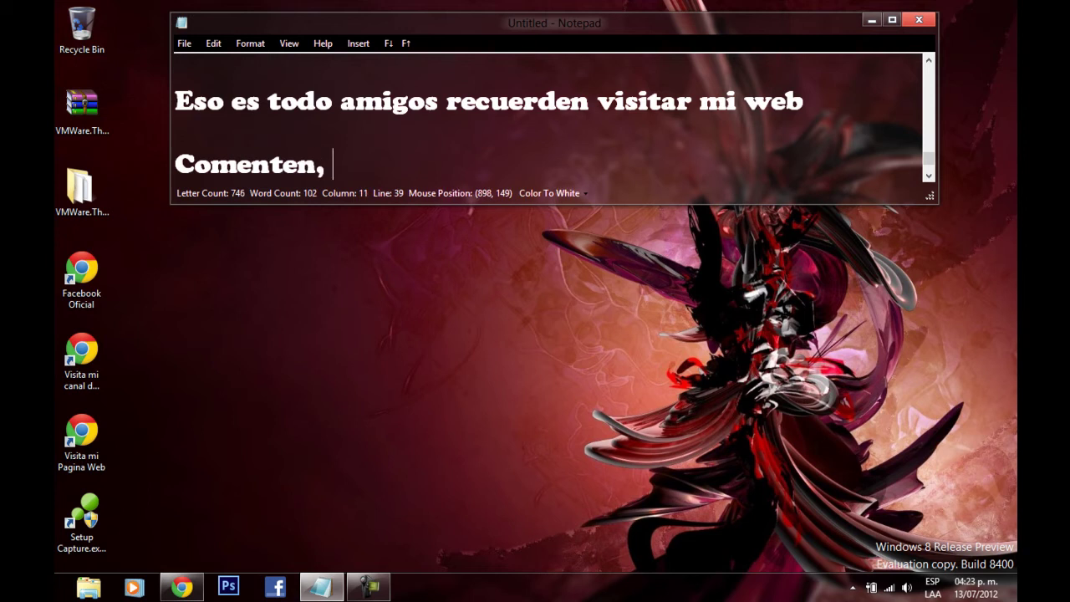
{"action": "type", "text": "un me"}
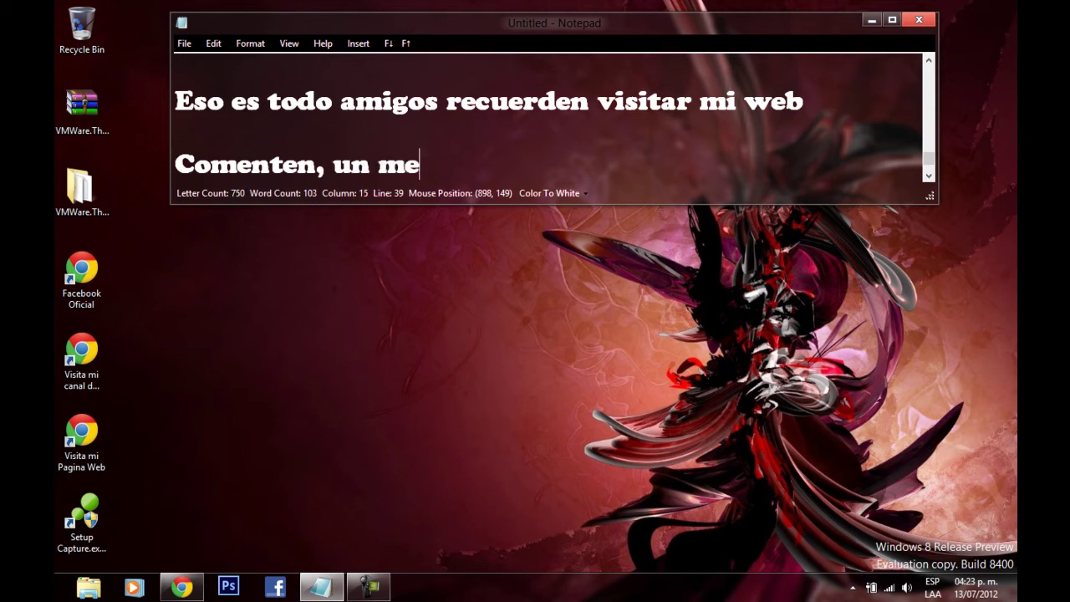
{"action": "type", "text": " gusta al v"}
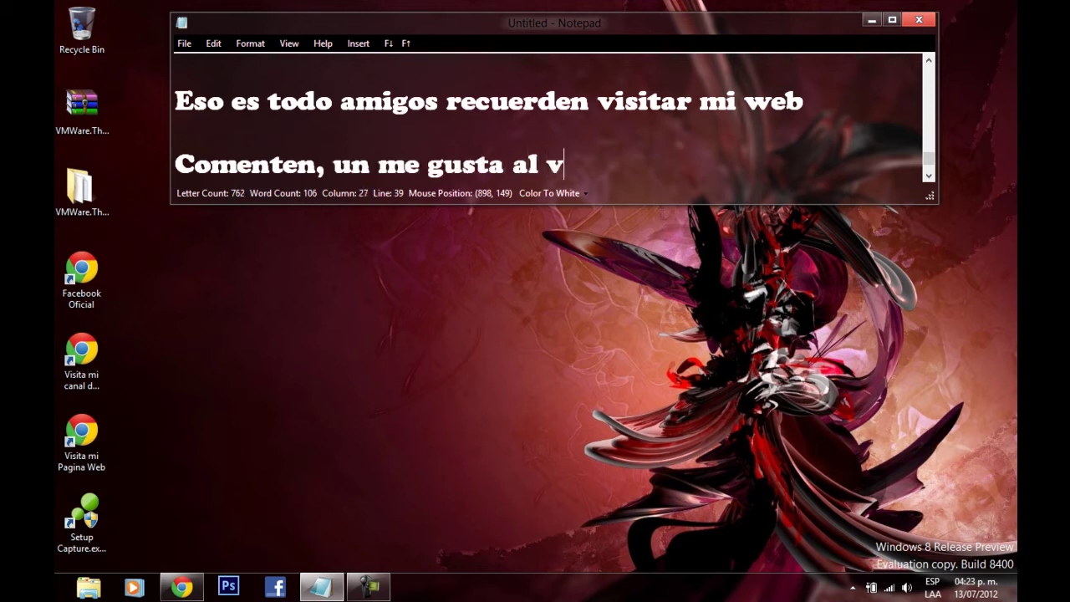
{"action": "type", "text": "ideo y"}
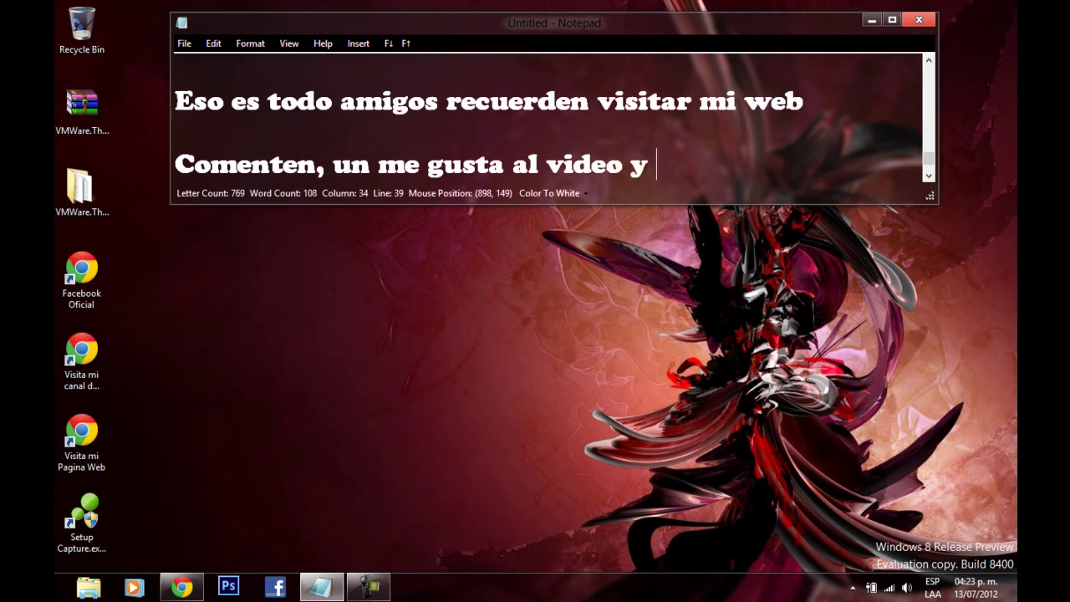
{"action": "type", "text": " agregu"}
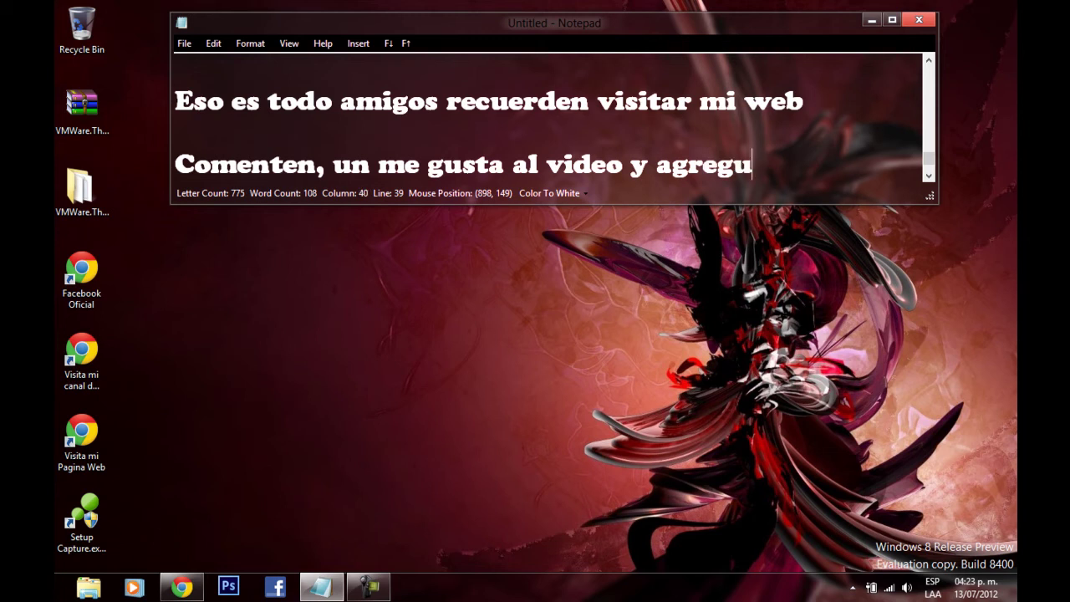
{"action": "type", "text": "en a favo"}
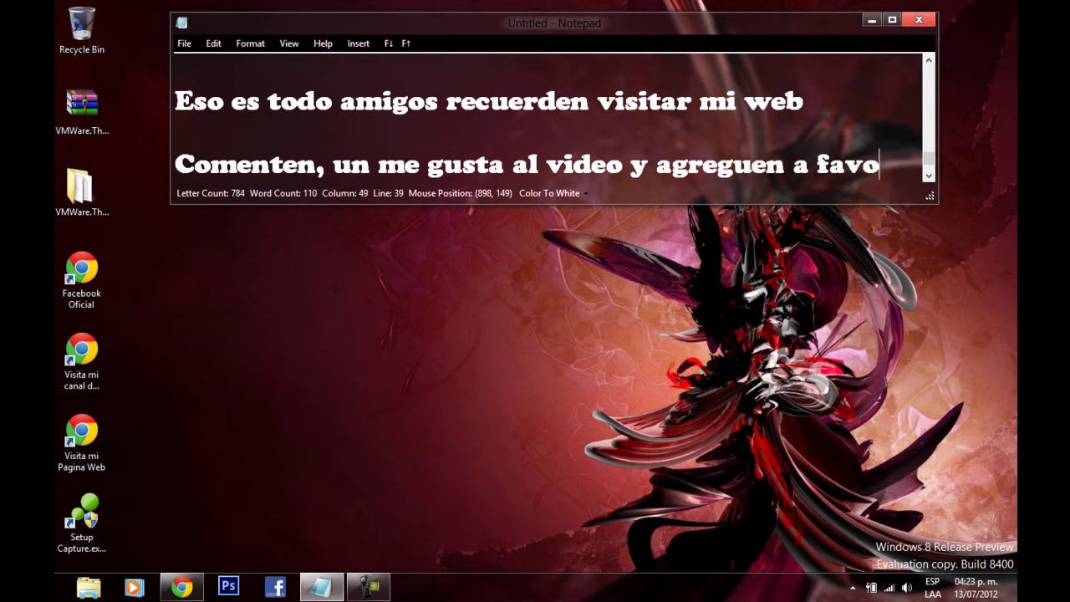
{"action": "type", "text": "ritos ... "}
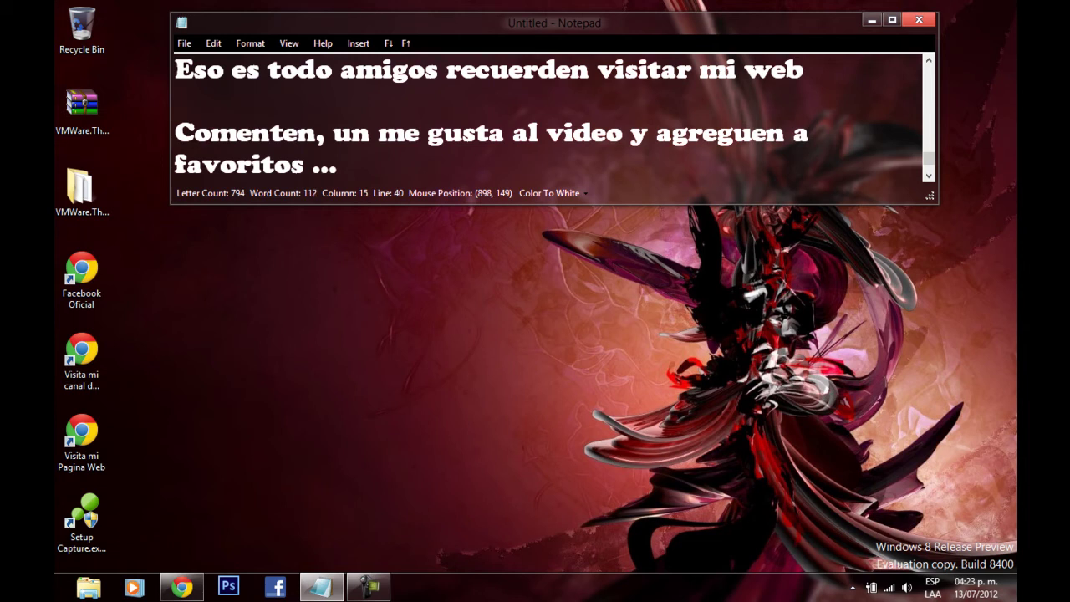
Step: Finish the closing note with "Saludos!!!", the author's nickname and "Adios", separated by "..."
{"action": "type", "text": "Sal"}
{"action": "type", "text": "ydo"}
{"action": "key", "text": "BackSpace"}
{"action": "key", "text": "BackSpace"}
{"action": "key", "text": "BackSpace"}
{"action": "type", "text": "yd"}
{"action": "key", "text": "BackSpace"}
{"action": "key", "text": "BackSpace"}
{"action": "type", "text": "ud"}
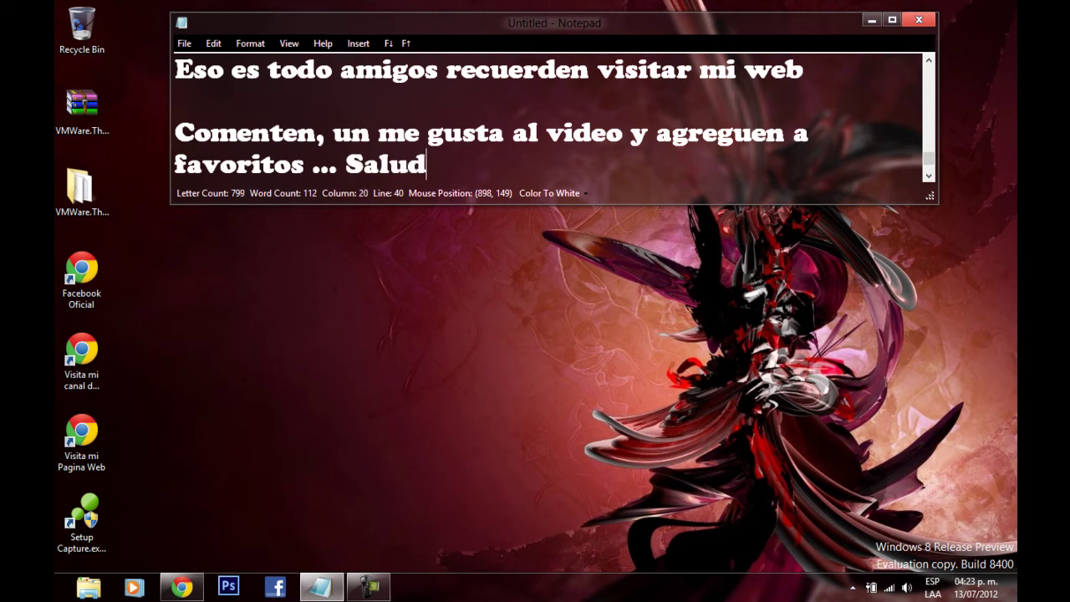
{"action": "type", "text": "os!!! "}
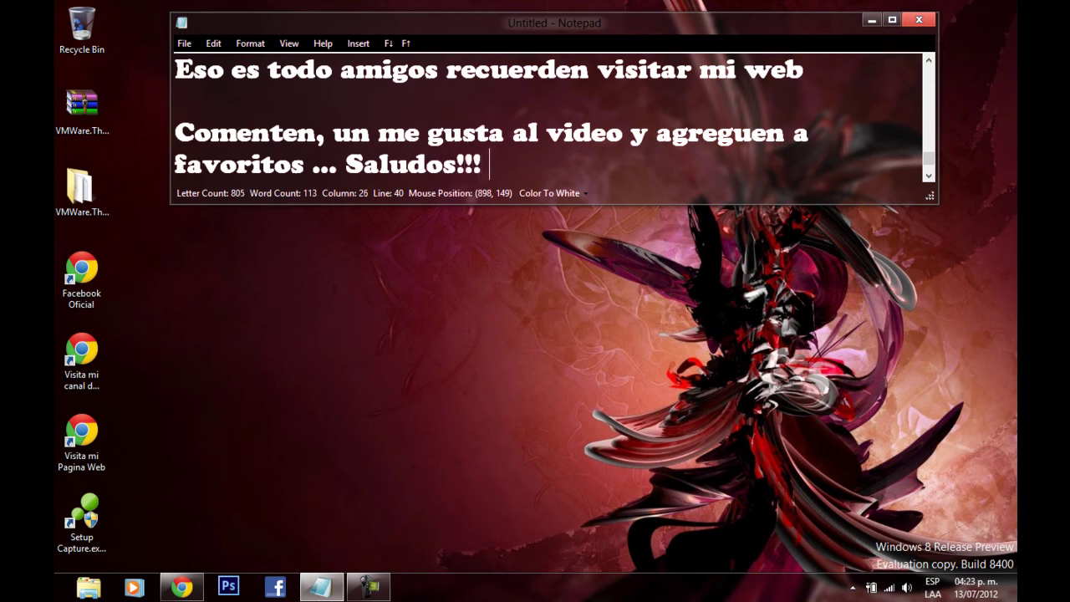
{"action": "type", "text": "... Marc"}
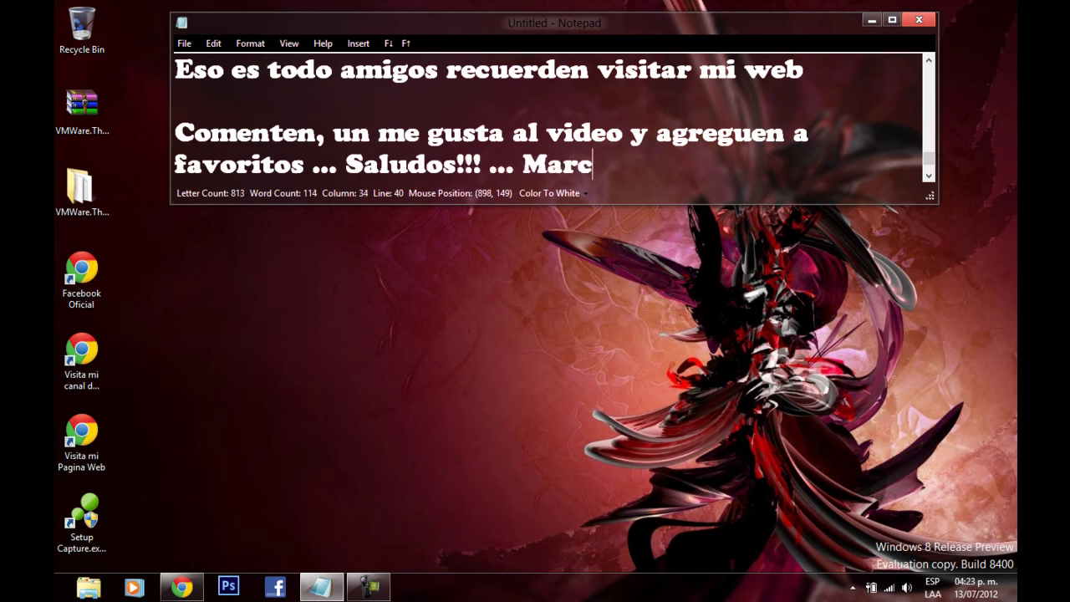
{"action": "type", "text": "oman0"}
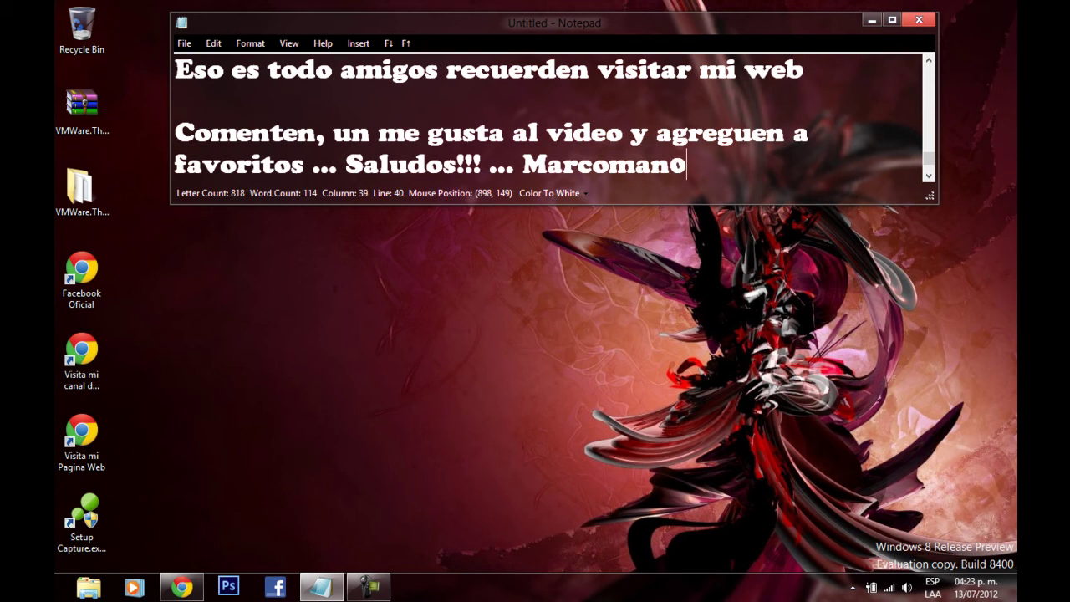
{"action": "type", "text": " ... Adios"}
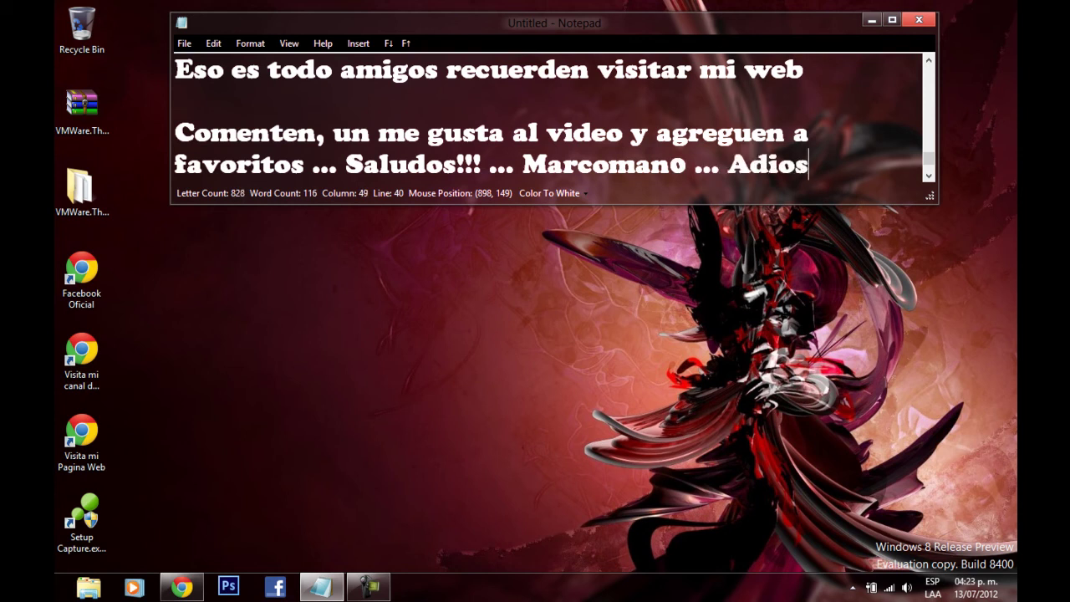